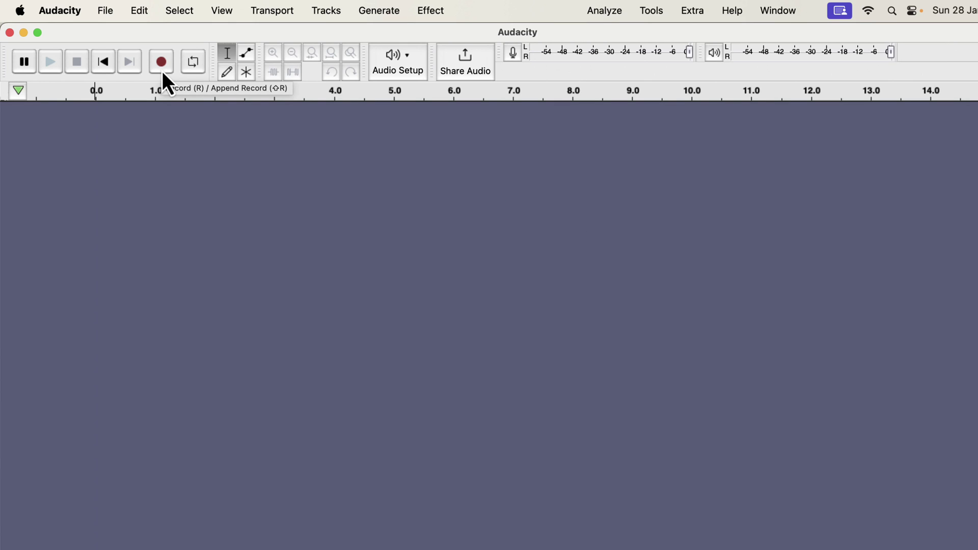
- Select Samson C01U Pro Mic as the recording device
click(398, 64)
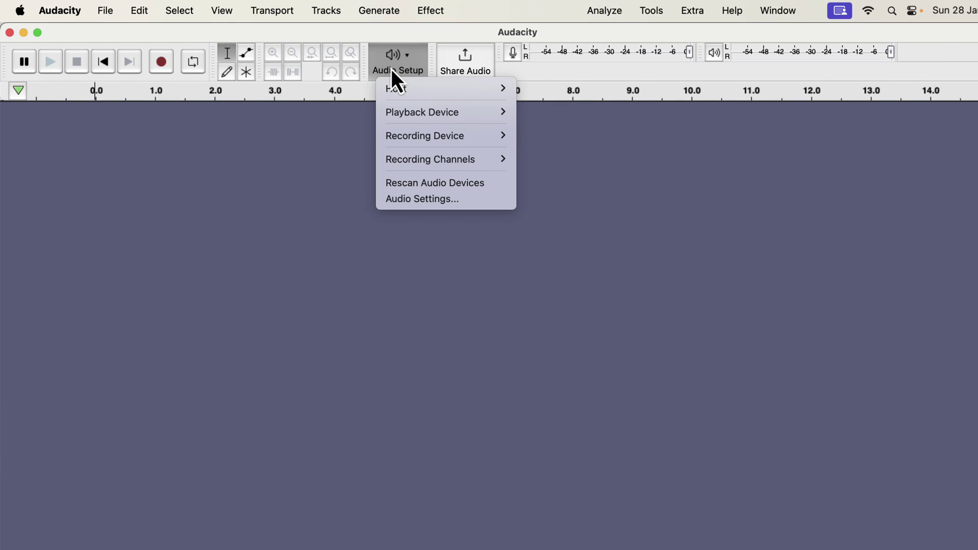
mouse_move(404, 137)
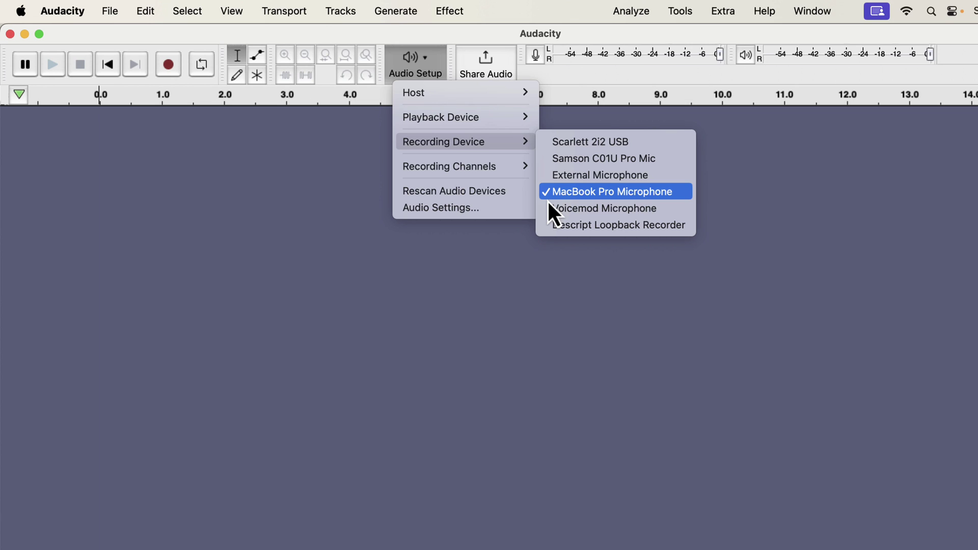
click(561, 163)
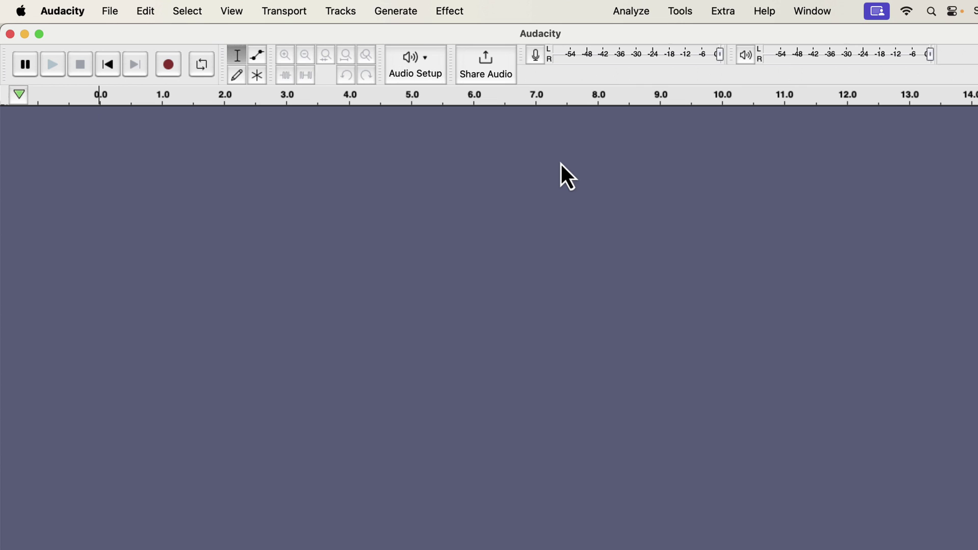
- Switch the recording device to Scarlett 2i2 USB
click(414, 72)
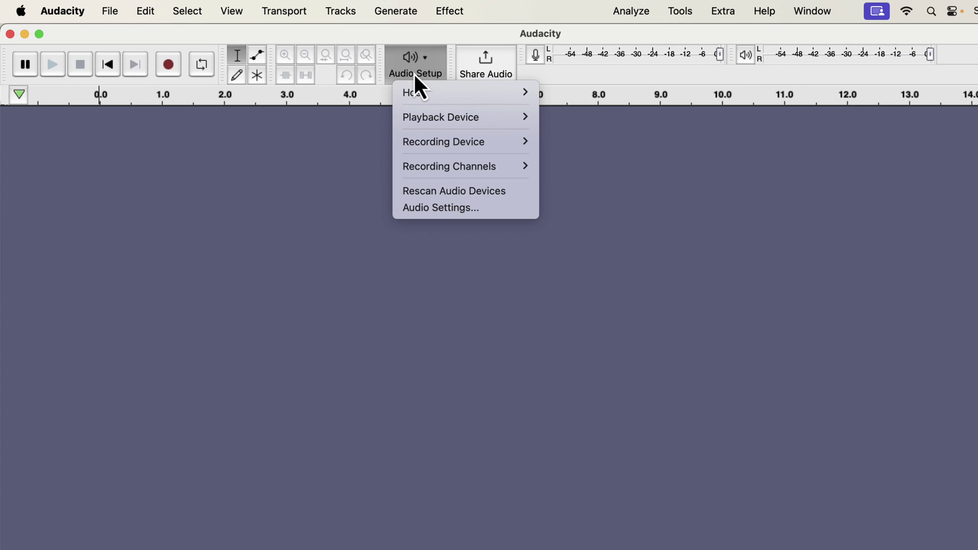
mouse_move(424, 141)
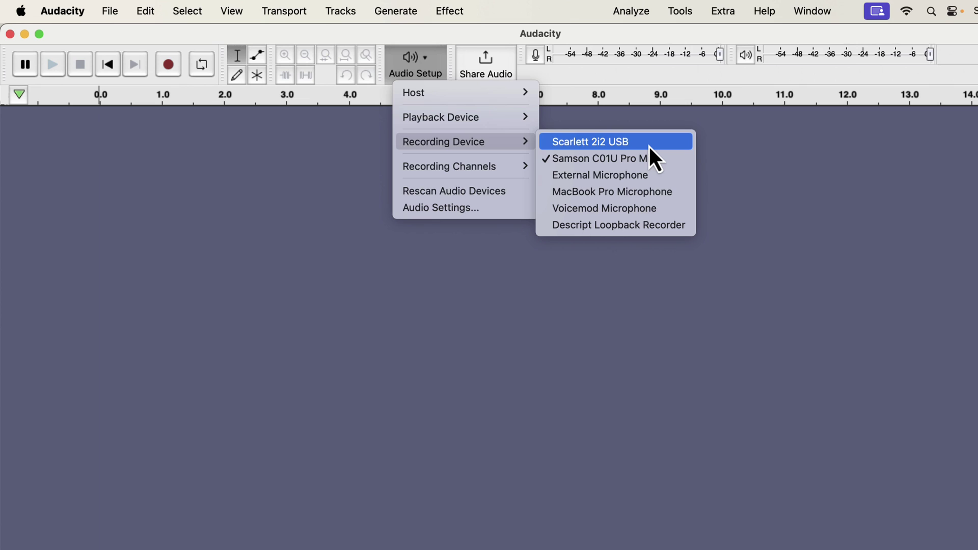
click(591, 147)
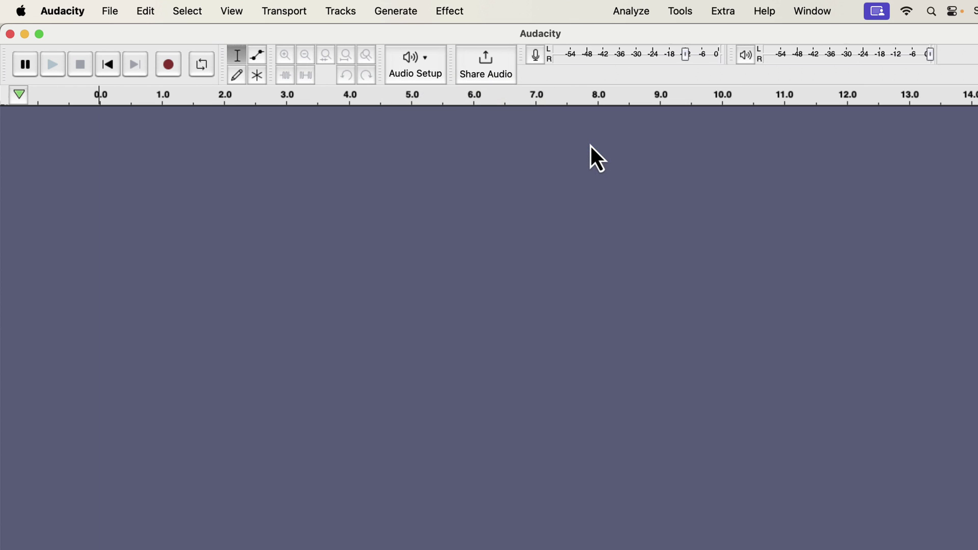
- Rescan audio devices, set recording channels to 1 (Mono), and open Audio Settings
click(414, 74)
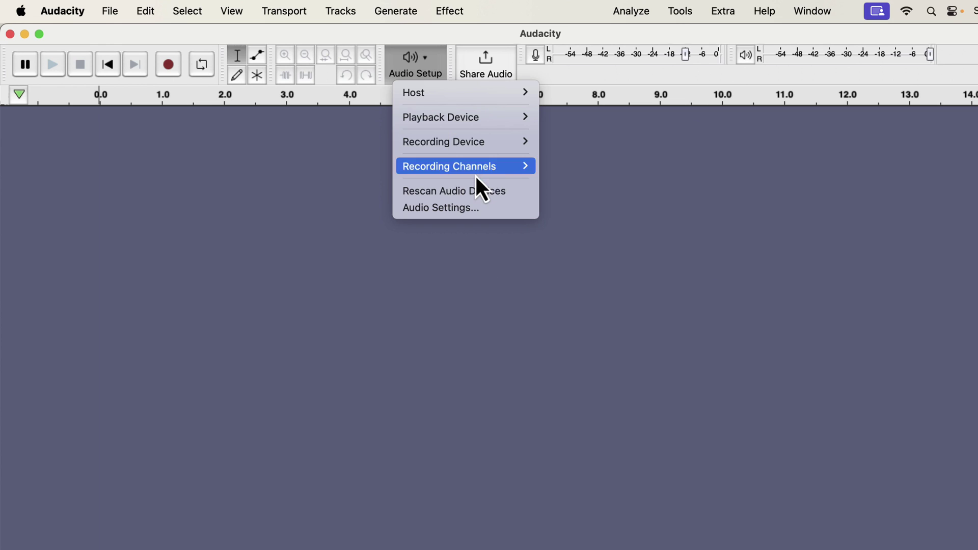
click(511, 191)
click(422, 72)
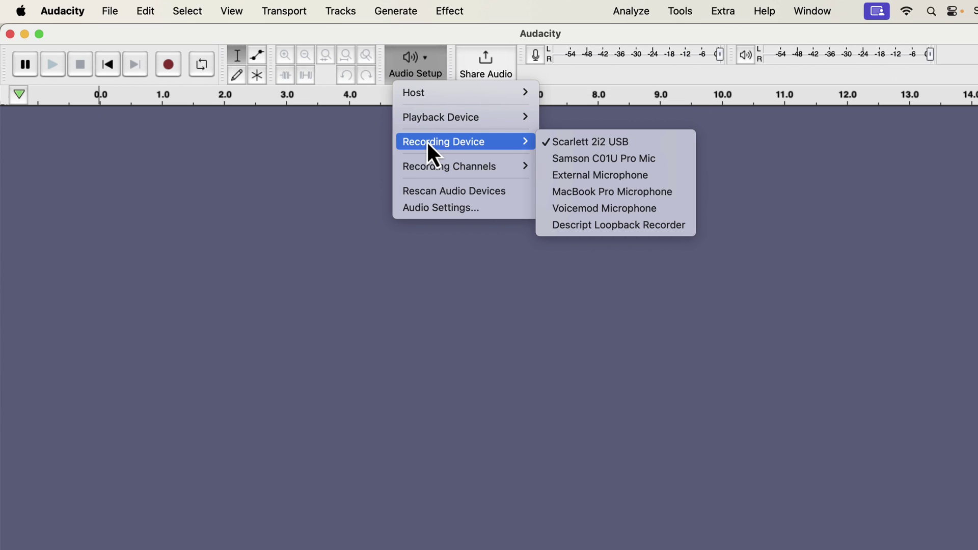
mouse_move(429, 169)
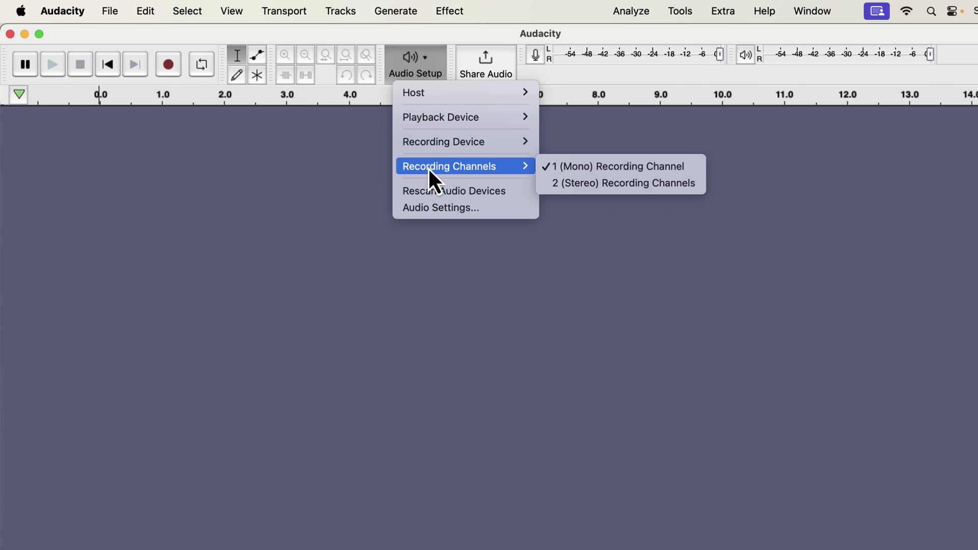
click(624, 174)
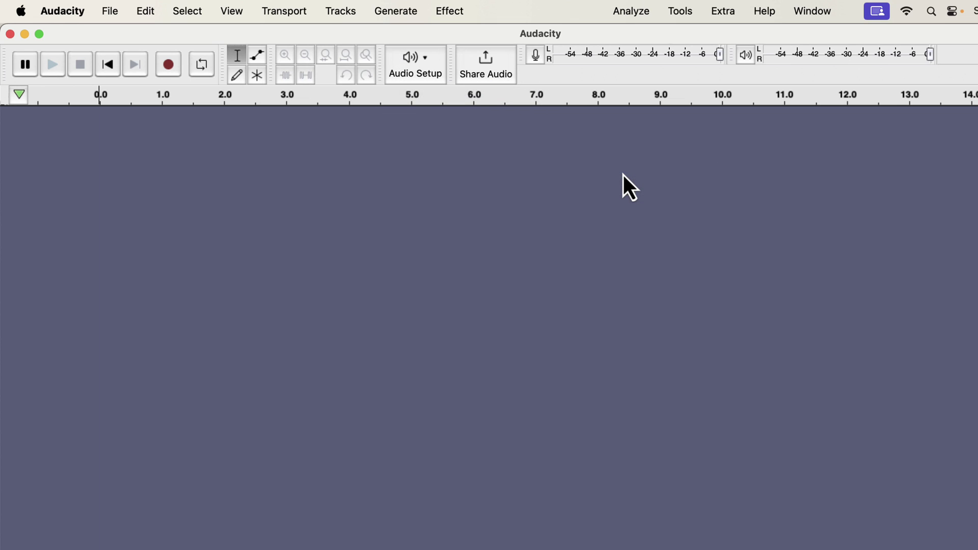
click(426, 76)
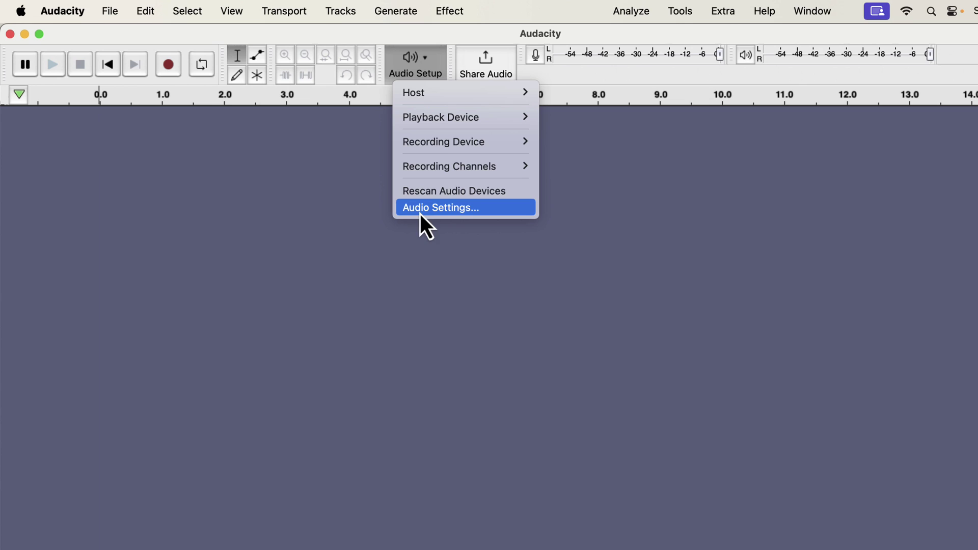
click(474, 213)
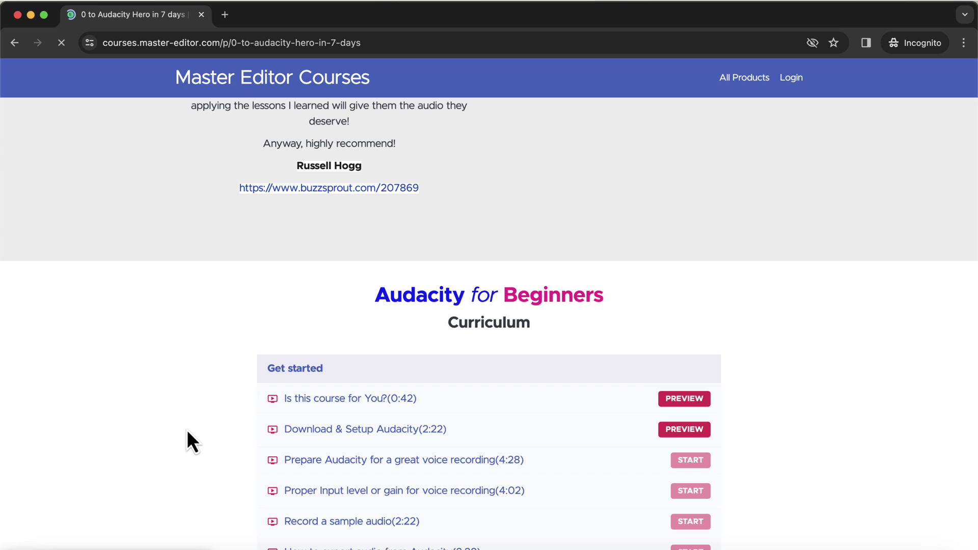
- Scroll the Audacity for Beginners curriculum down to the Basic and Advanced audio improvement lessons
scroll(187, 432, down, 4)
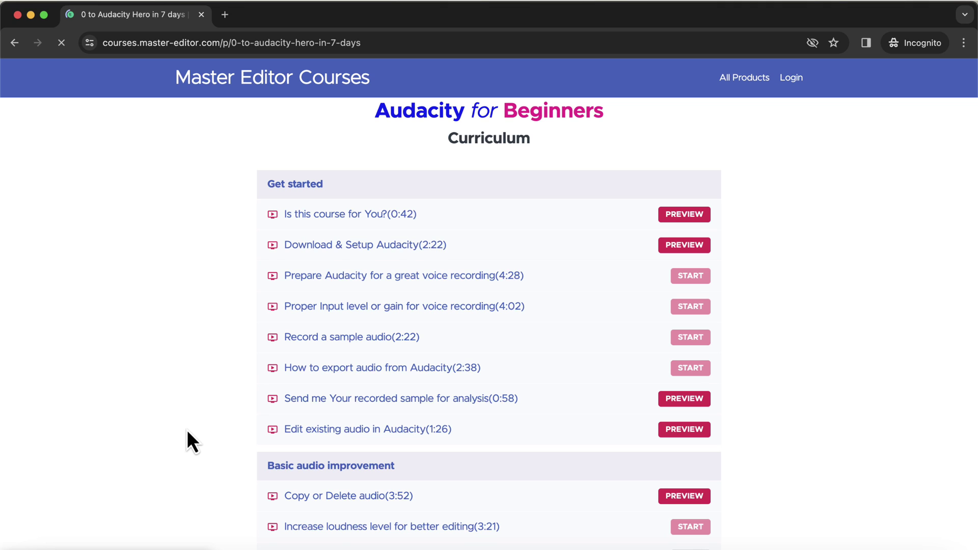
scroll(187, 432, down, 6)
scroll(187, 430, down, 2)
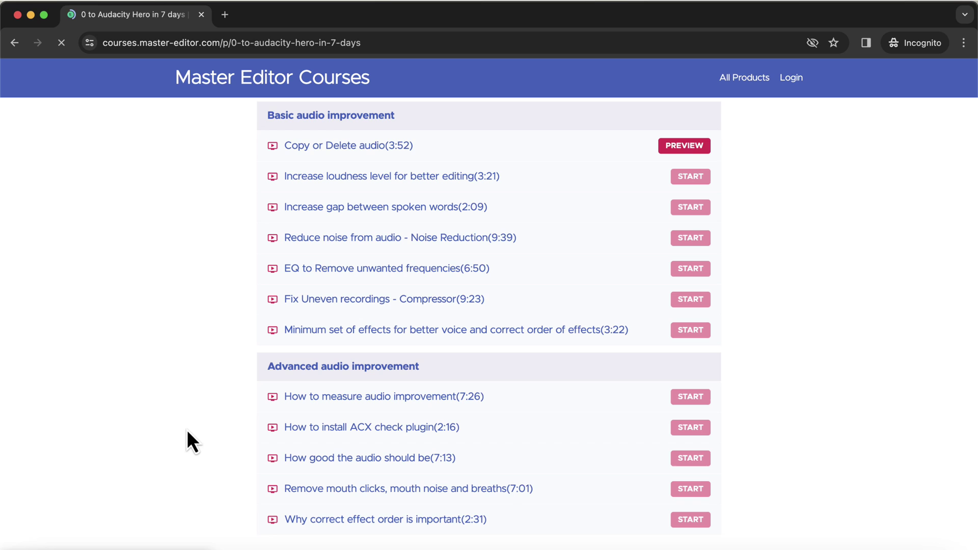
scroll(187, 429, down, 2)
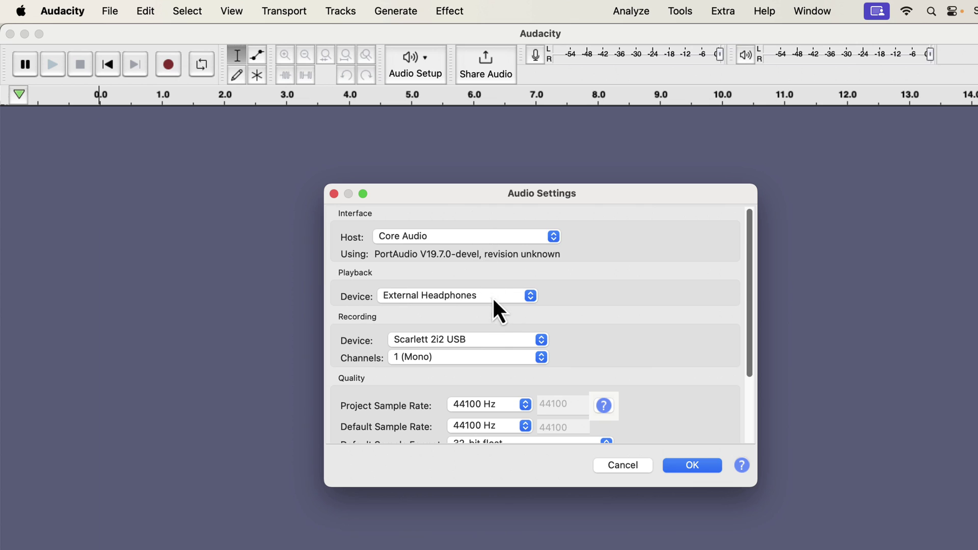
- Scroll Audio Settings down and display the Project Sample Rate list, 44100 Hz checked
scroll(507, 326, down, 3)
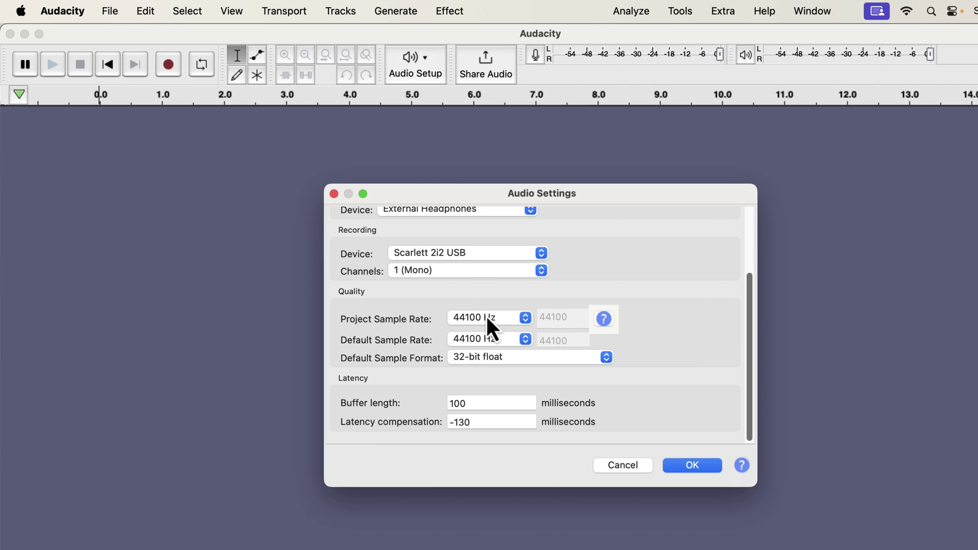
click(502, 319)
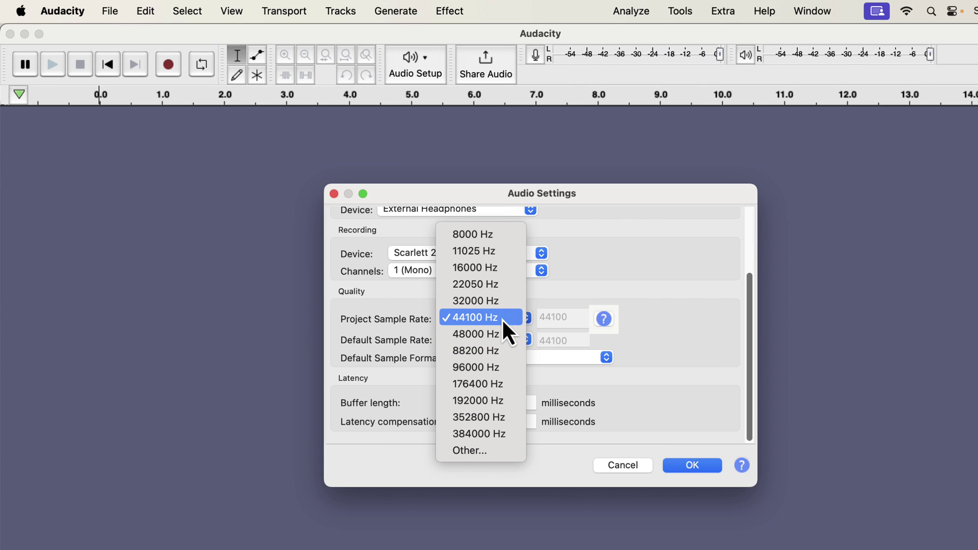
- Keep the project sample rate at 44100 Hz
click(503, 319)
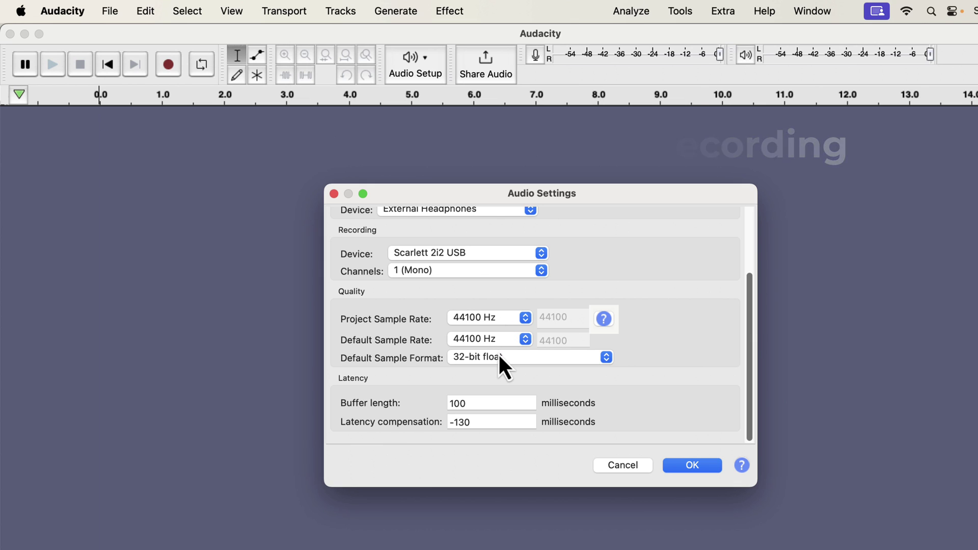
- Keep the default sample format at 32-bit float and apply the audio settings
click(514, 360)
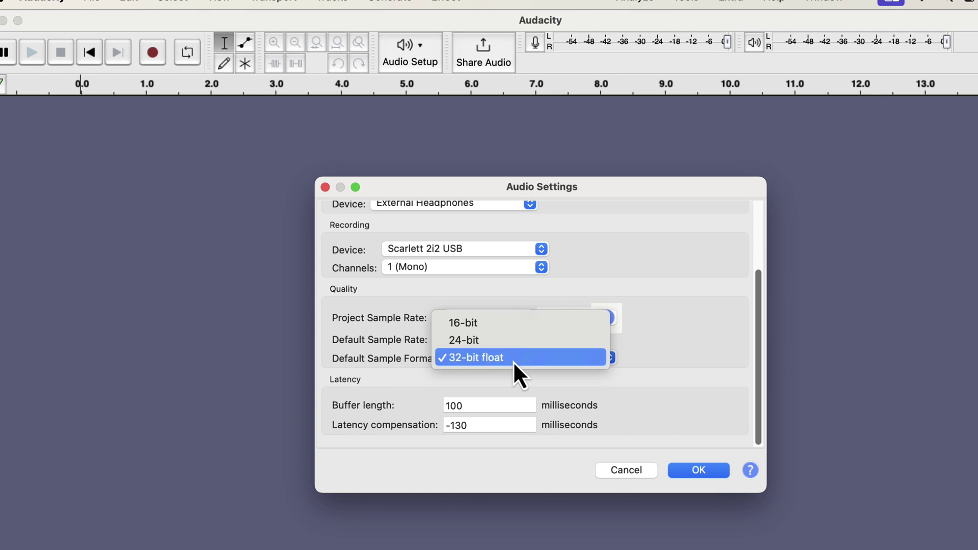
click(513, 359)
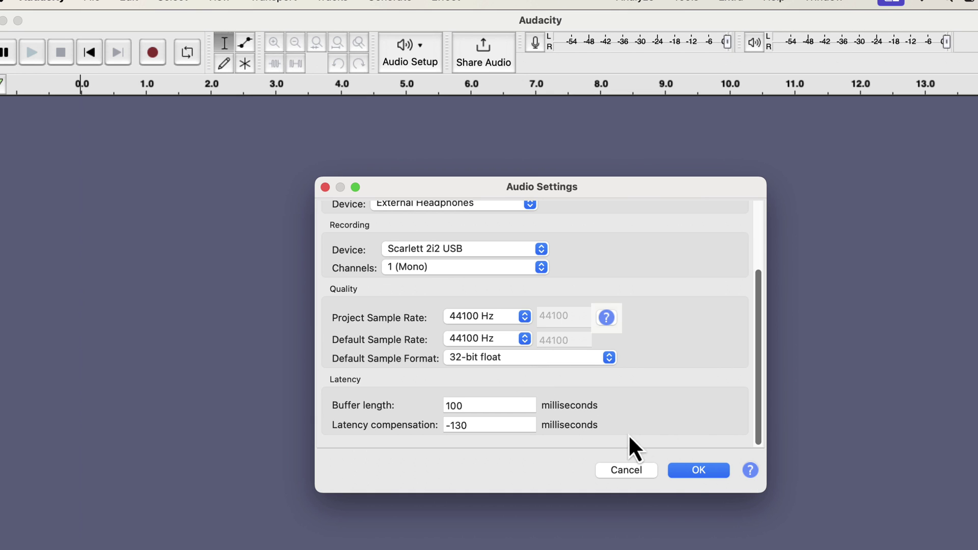
click(687, 471)
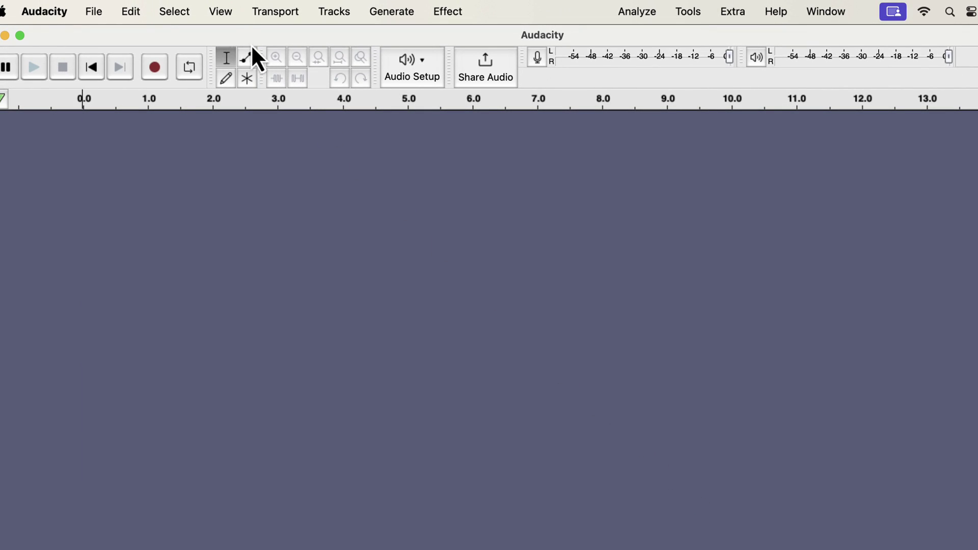
- Bring up the View > Toolbars list, with the Device toolbar still off
click(221, 11)
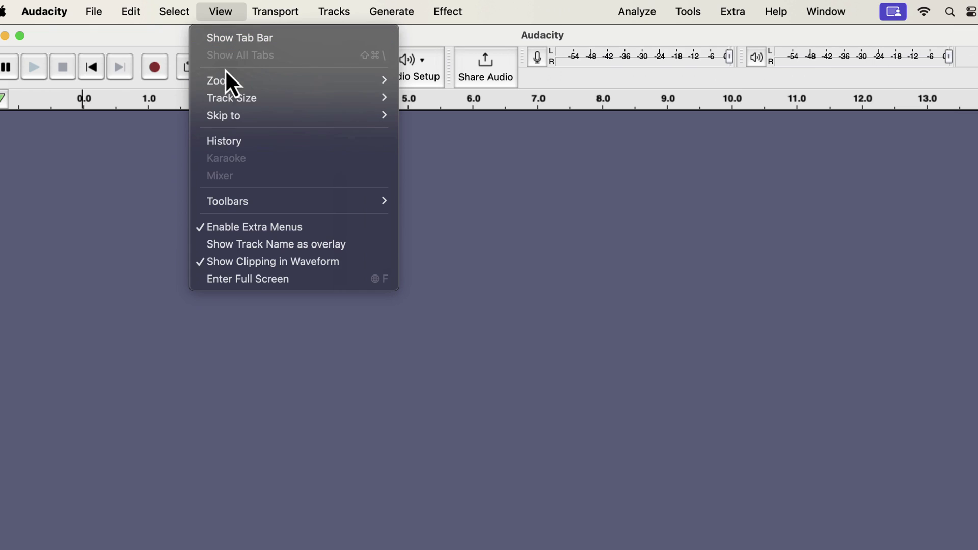
mouse_move(238, 200)
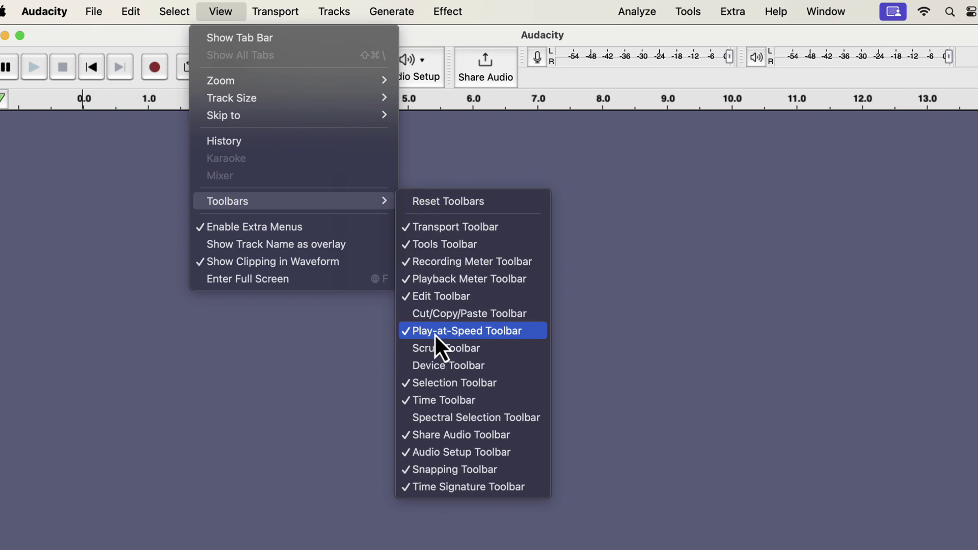
- Show the Device toolbar and confirm Scarlett 2i2 USB input recording in 1 (Mono)
click(495, 368)
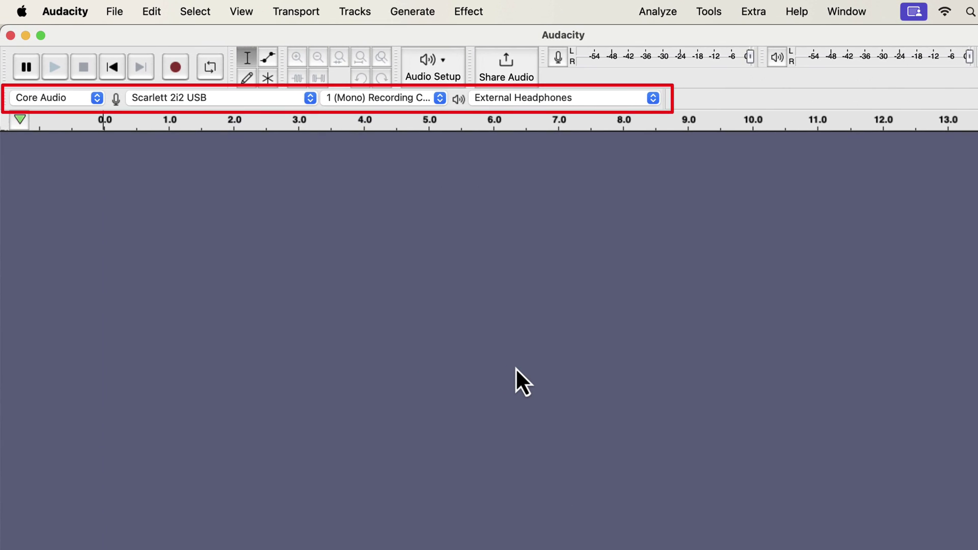
click(264, 100)
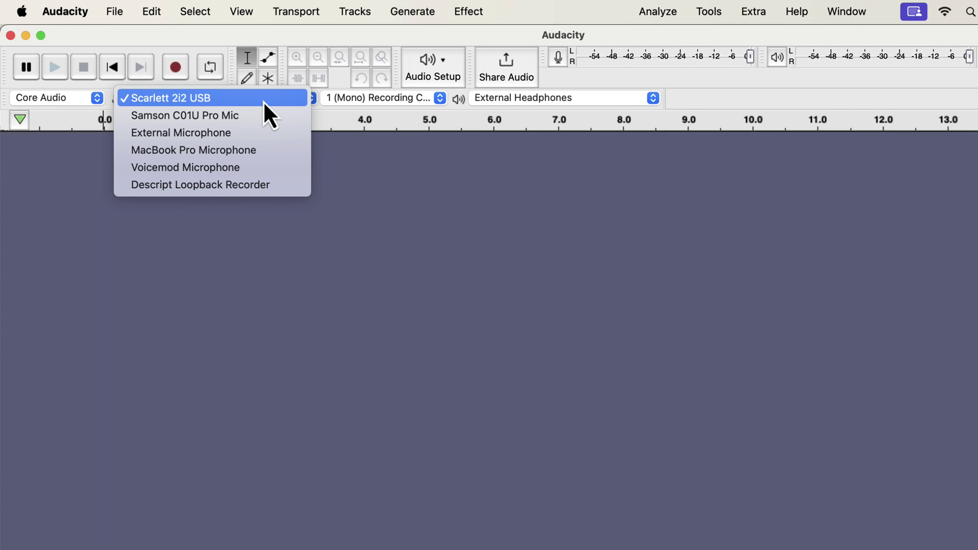
click(264, 101)
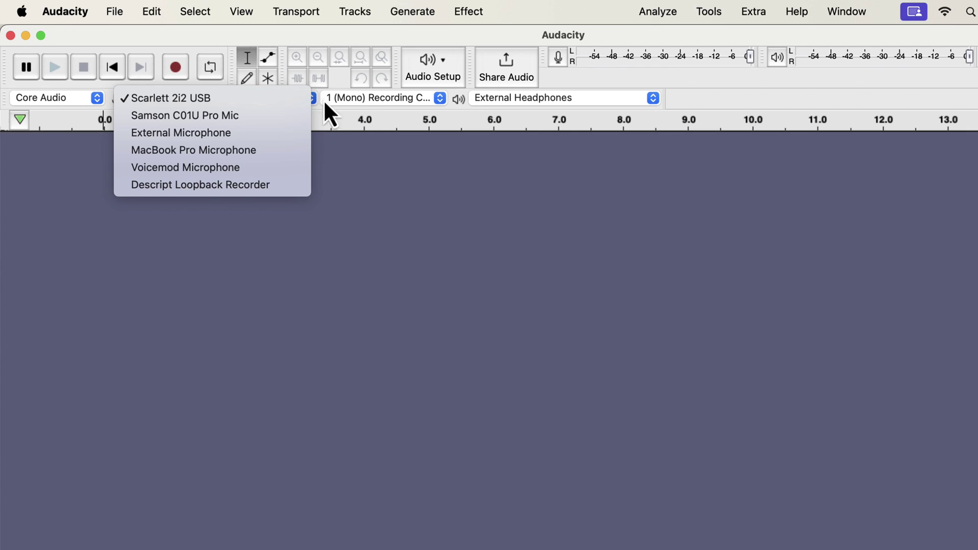
click(363, 102)
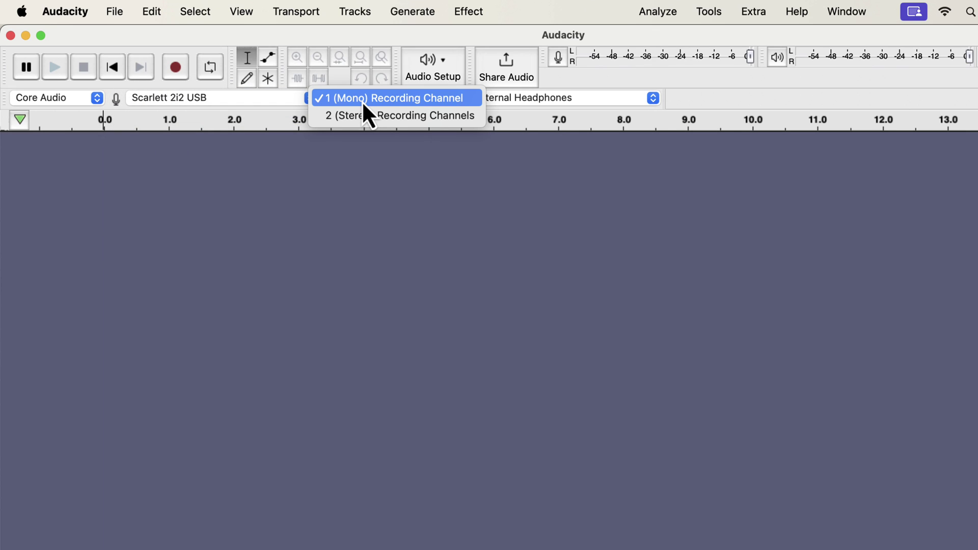
click(364, 102)
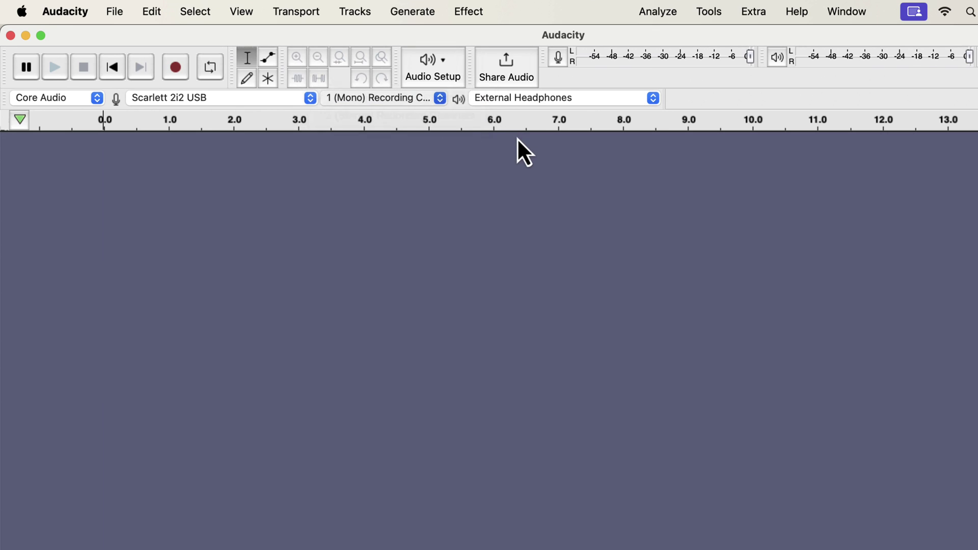
- Keep External Headphones as the playback device, then go to the Transport menu
click(530, 101)
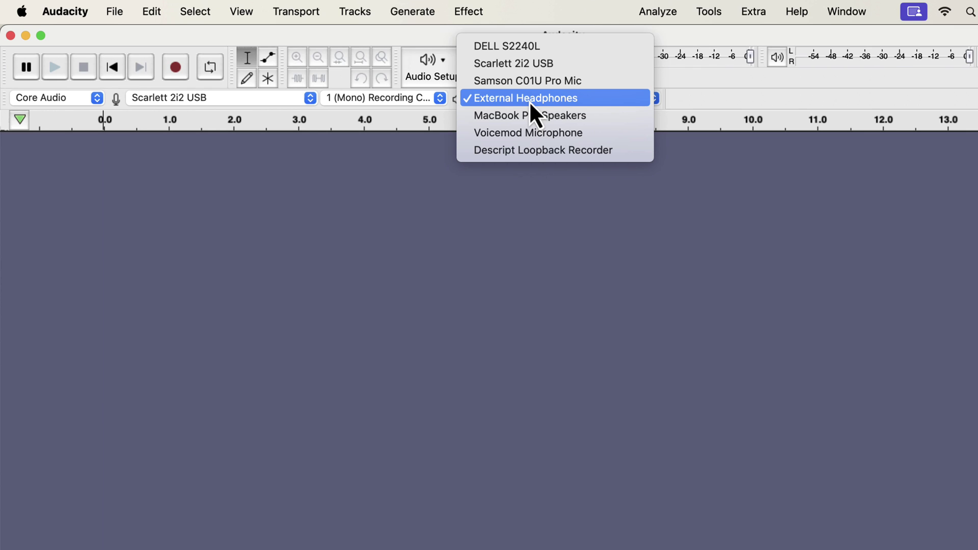
click(438, 153)
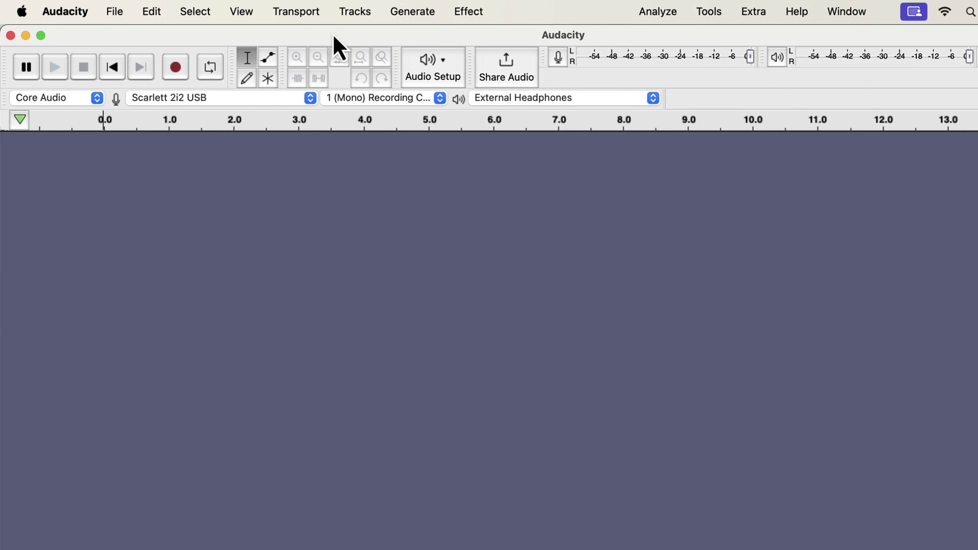
click(297, 12)
- Review Transport Options and close the menu without changing anything
mouse_move(329, 158)
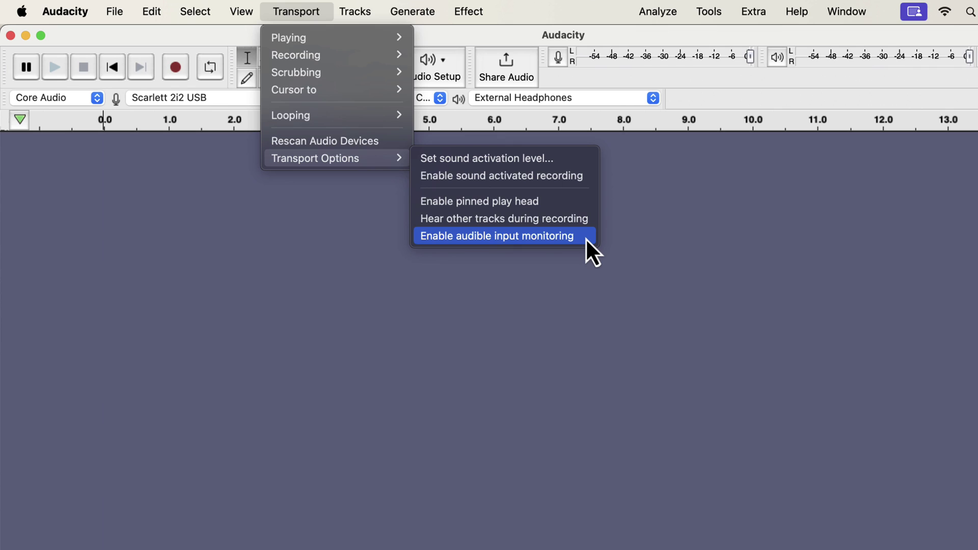
click(631, 212)
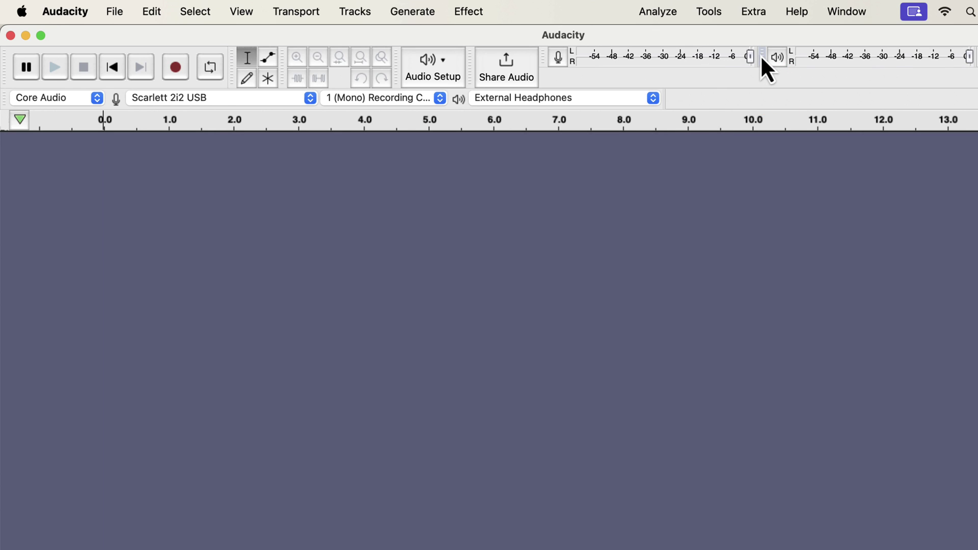
- Reposition the playback meter and widen both level meters to read -57 to -3 dB
drag(762, 57, 966, 54)
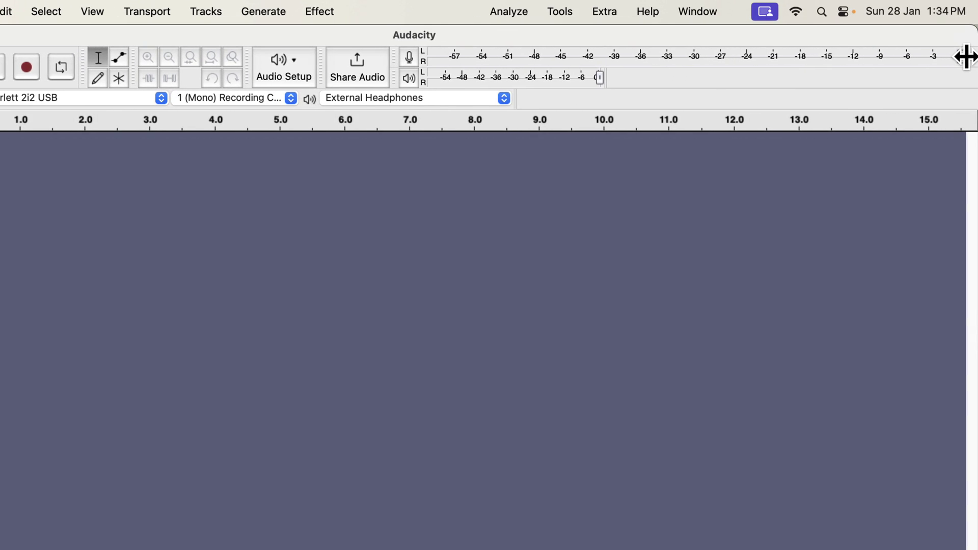
drag(605, 77, 967, 72)
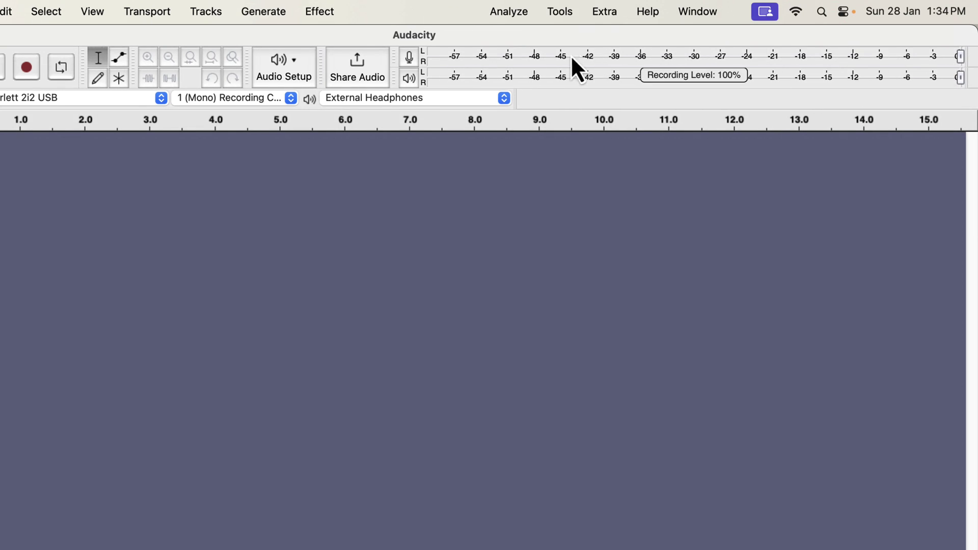
- Enable Silent Monitoring on the recording meter to show live microphone levels
click(409, 57)
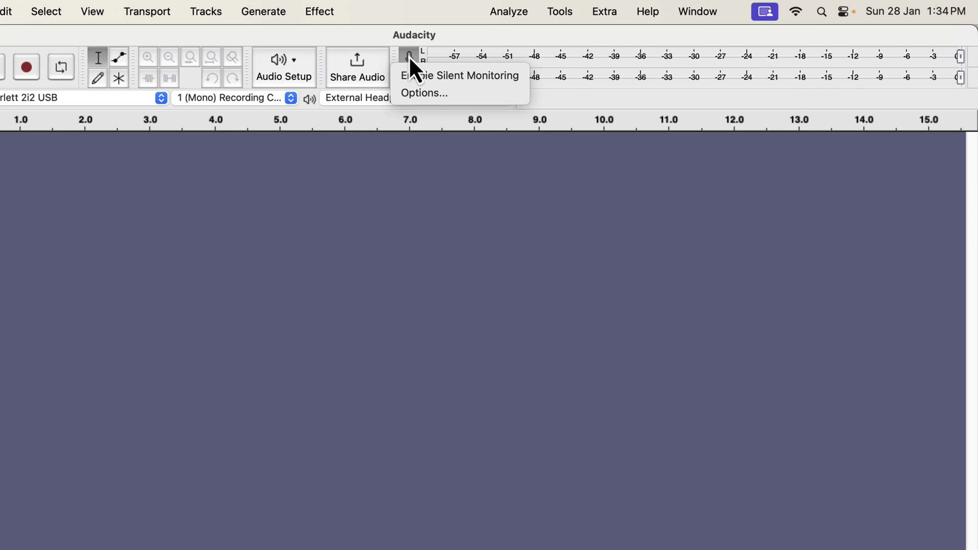
click(428, 75)
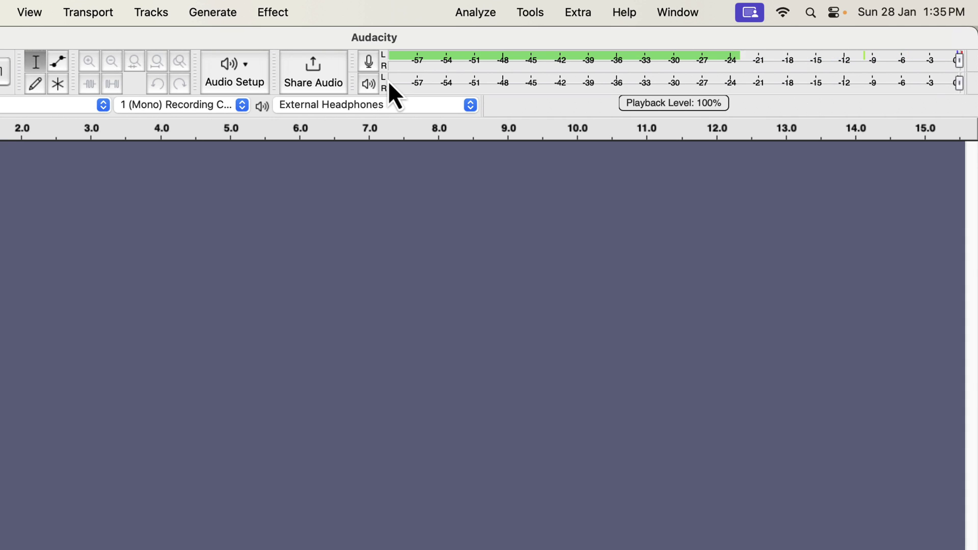
mouse_move(957, 61)
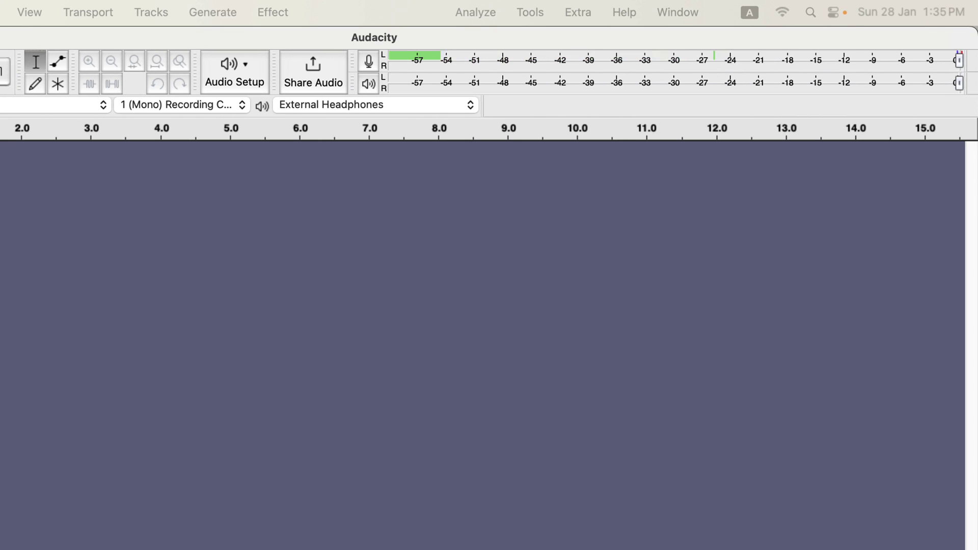
double_click(959, 83)
drag(476, 176, 475, 160)
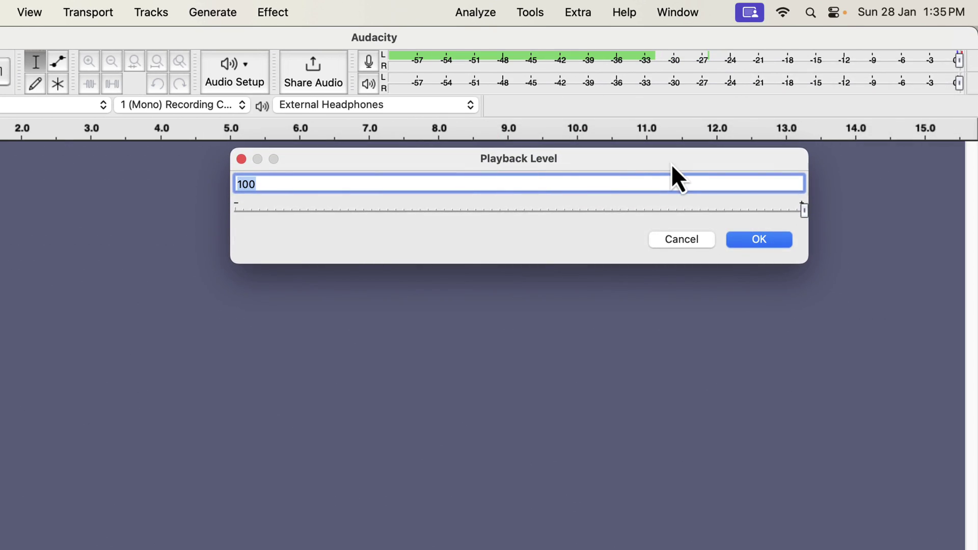
mouse_move(803, 213)
mouse_down()
mouse_move(592, 219)
mouse_move(481, 209)
mouse_move(815, 213)
mouse_up()
click(245, 186)
mouse_move(481, 213)
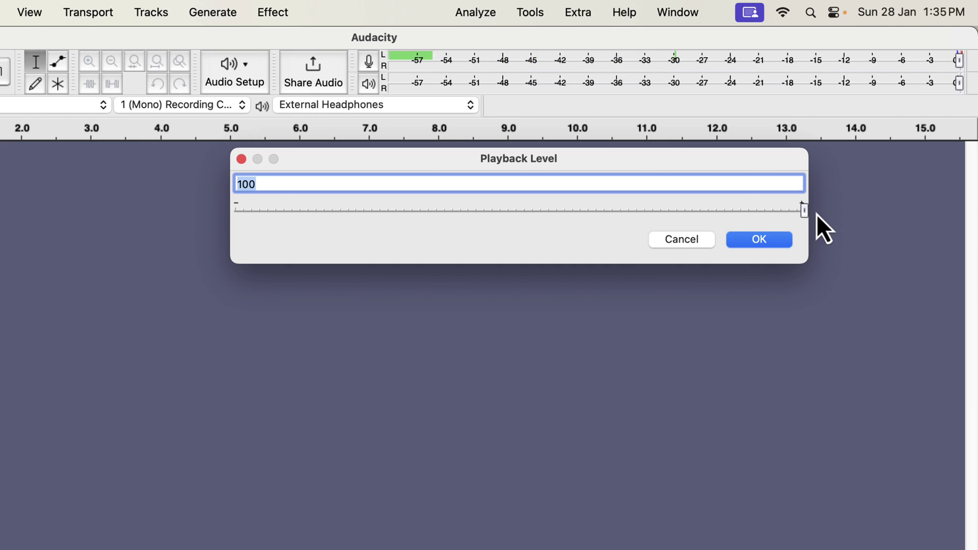
click(769, 243)
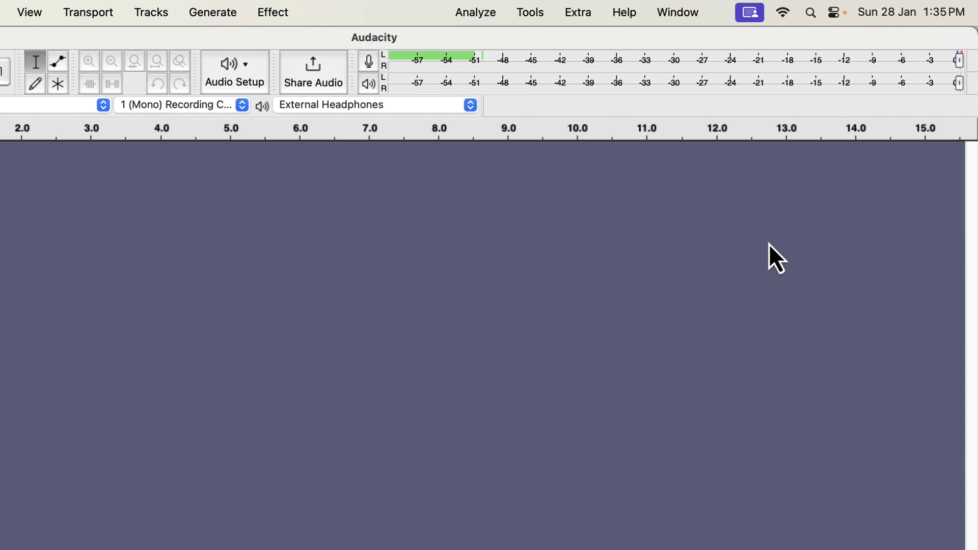
- Disable silent monitoring, then record a spoken mono take into the Audio 1 track
click(370, 64)
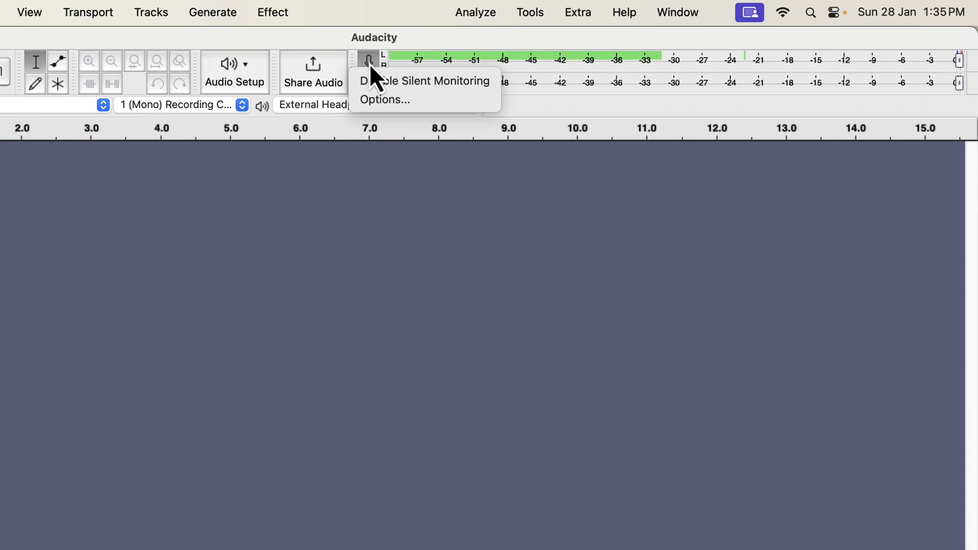
click(492, 81)
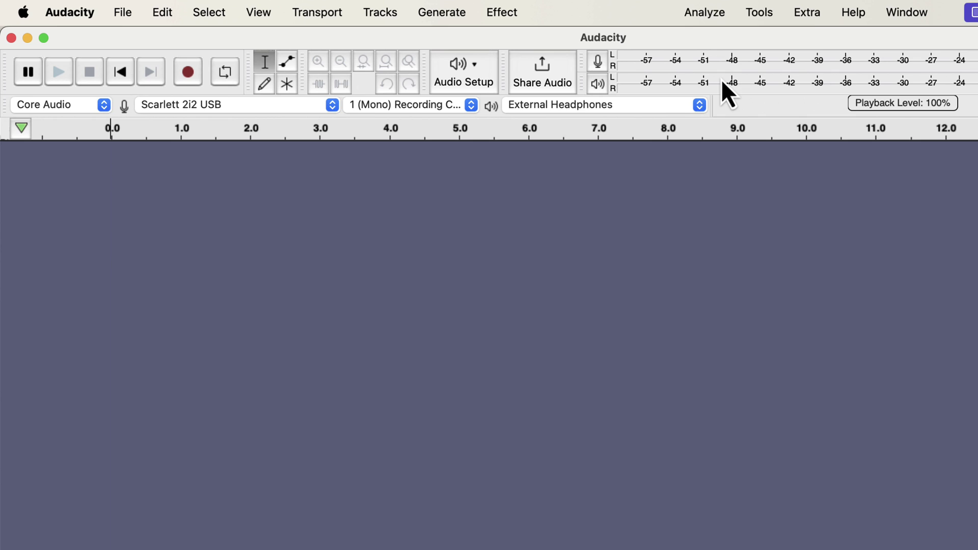
click(189, 82)
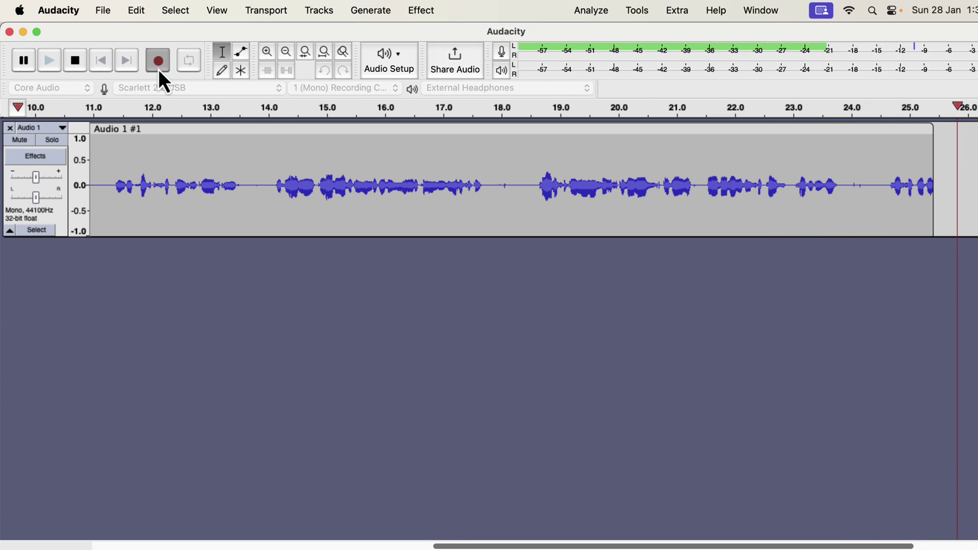
click(75, 62)
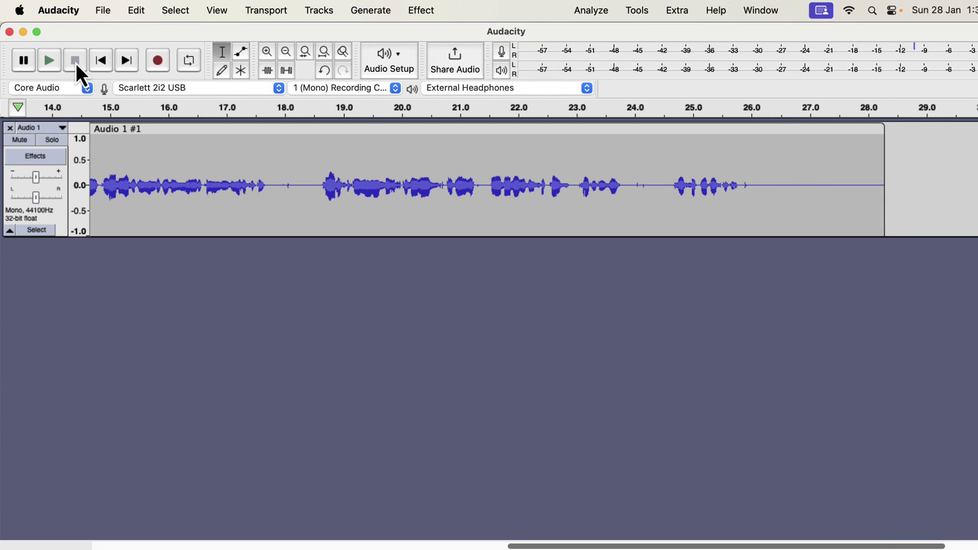
scroll(153, 179, left, 10)
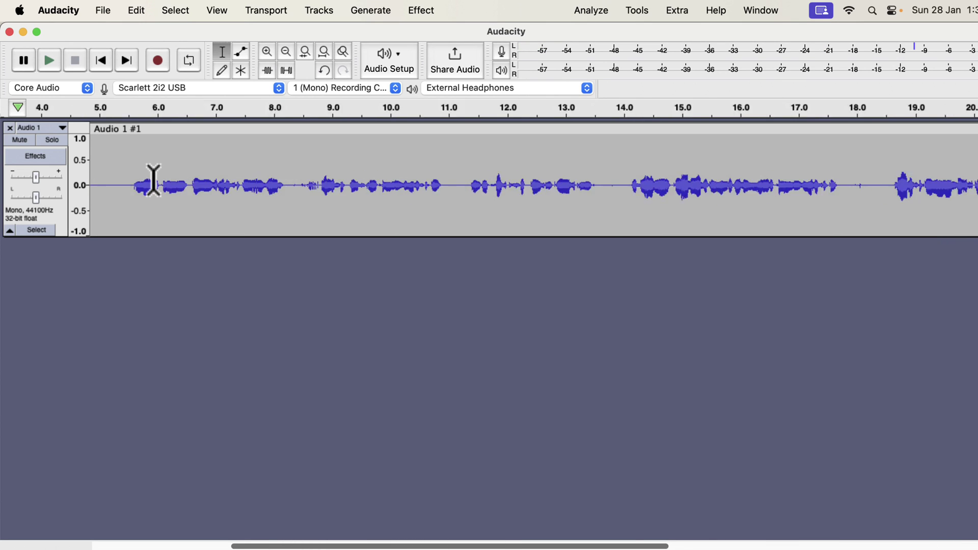
scroll(154, 180, left, 4)
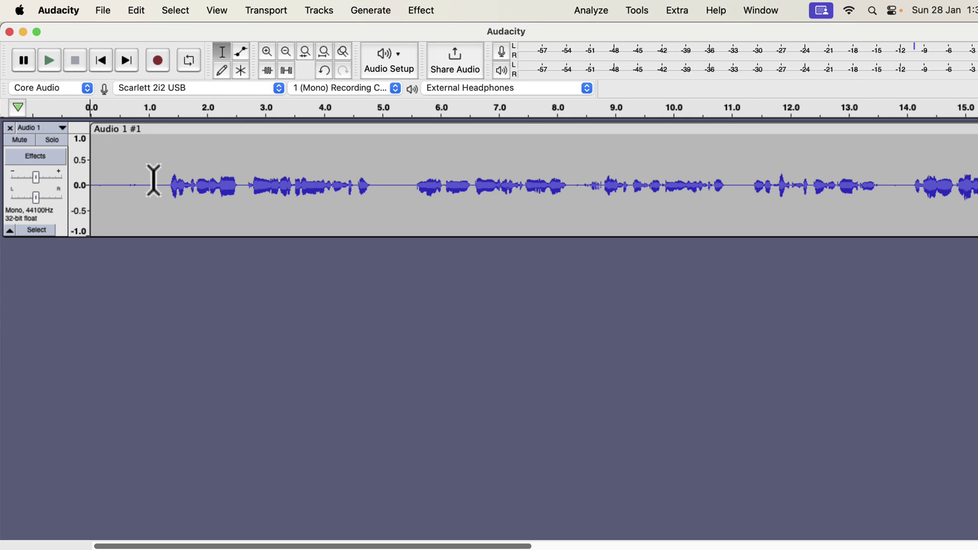
click(104, 11)
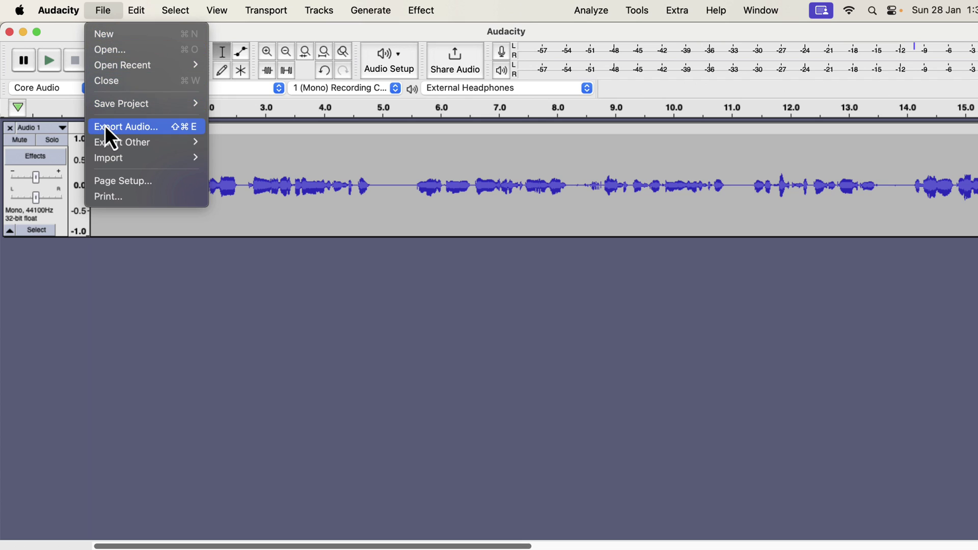
click(161, 132)
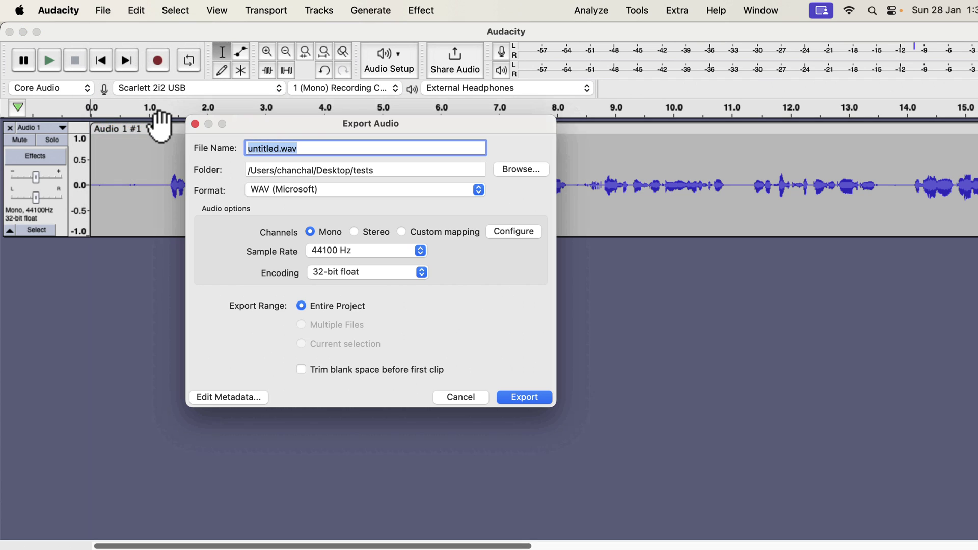
click(283, 194)
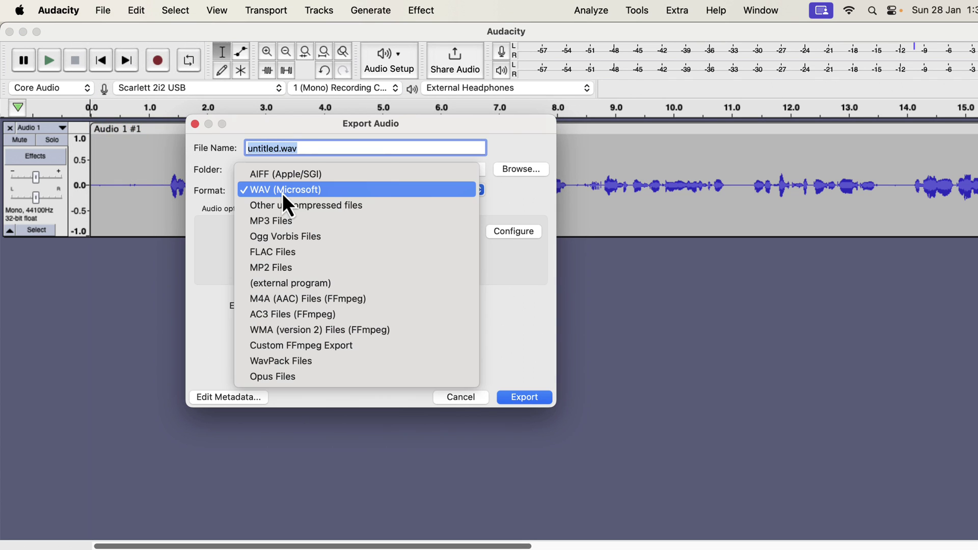
click(283, 221)
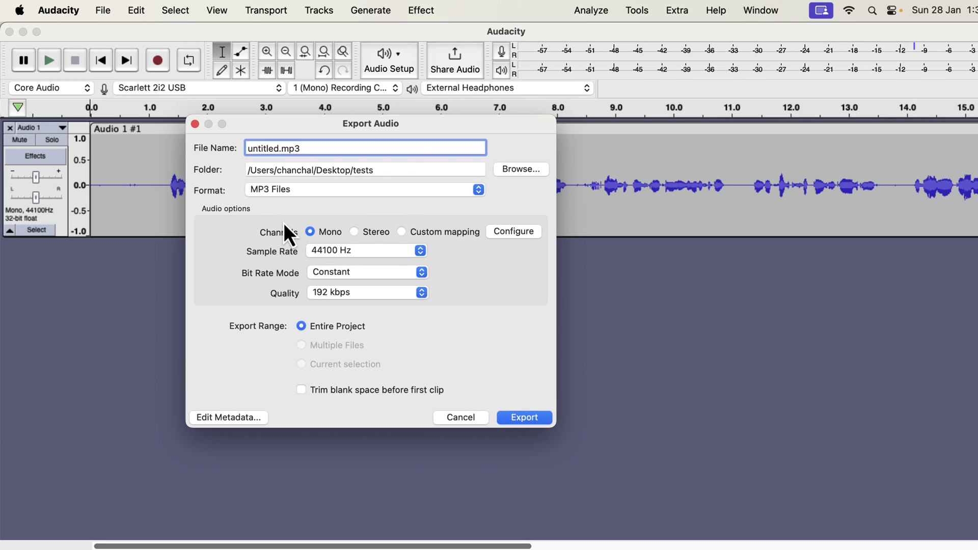
click(284, 191)
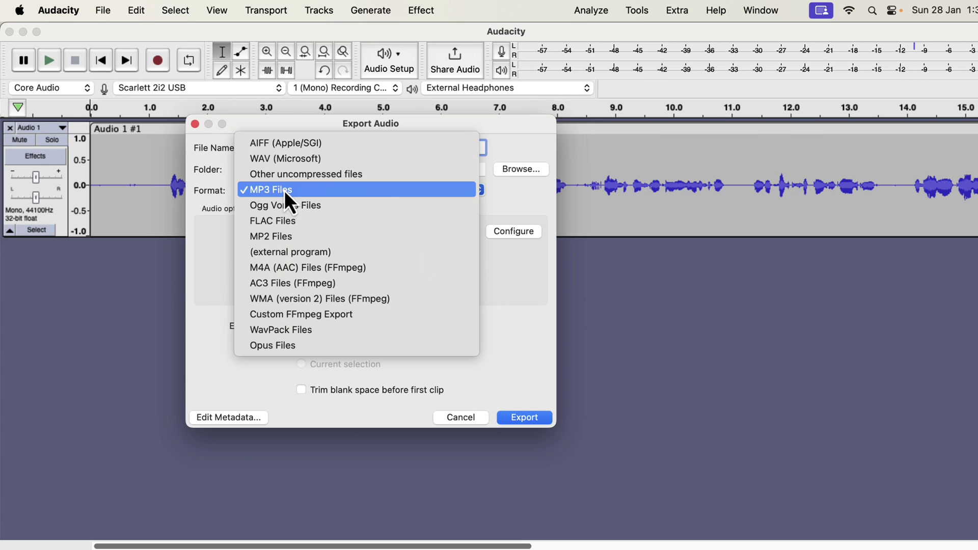
click(283, 160)
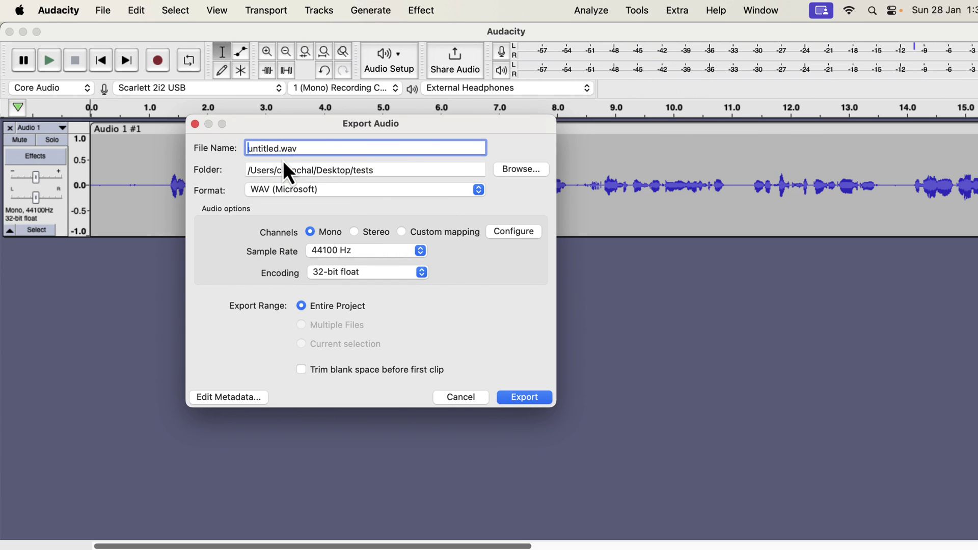
click(448, 403)
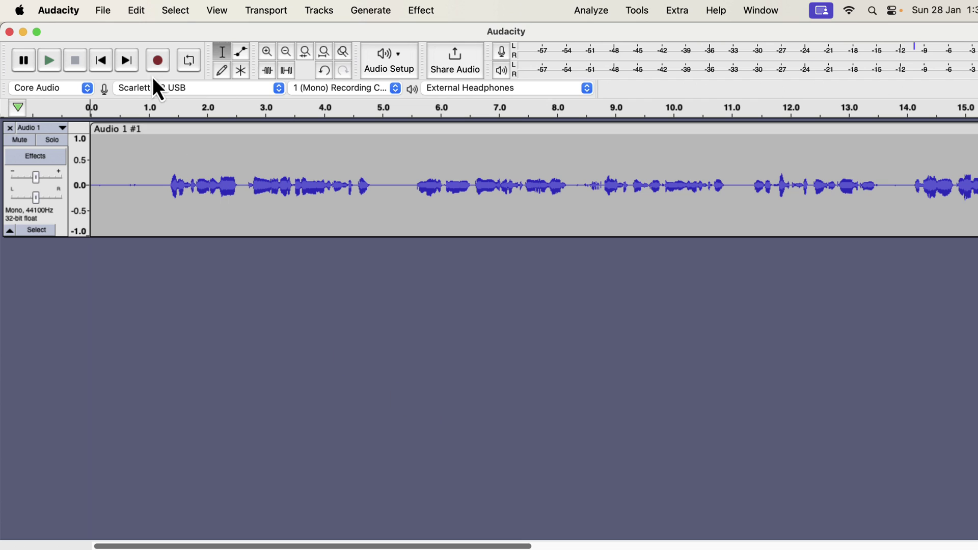
- Save the project as AUP3 file 'Demo Audacity Step by Step' in Audacity Projects
click(108, 14)
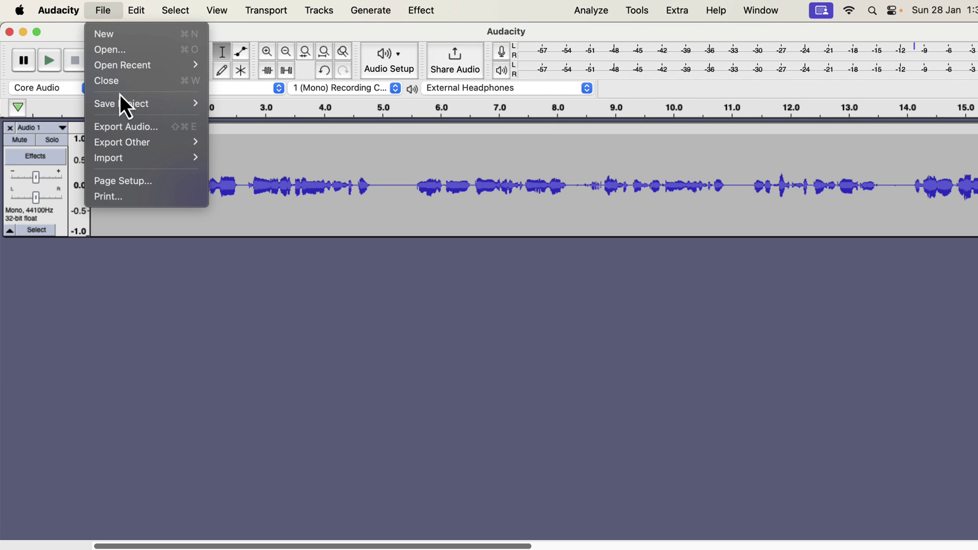
mouse_move(122, 105)
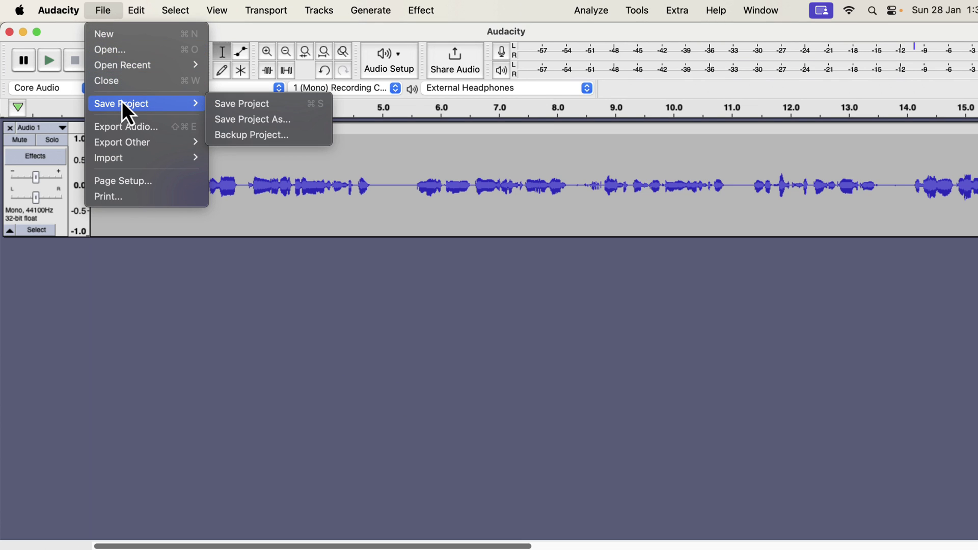
click(286, 105)
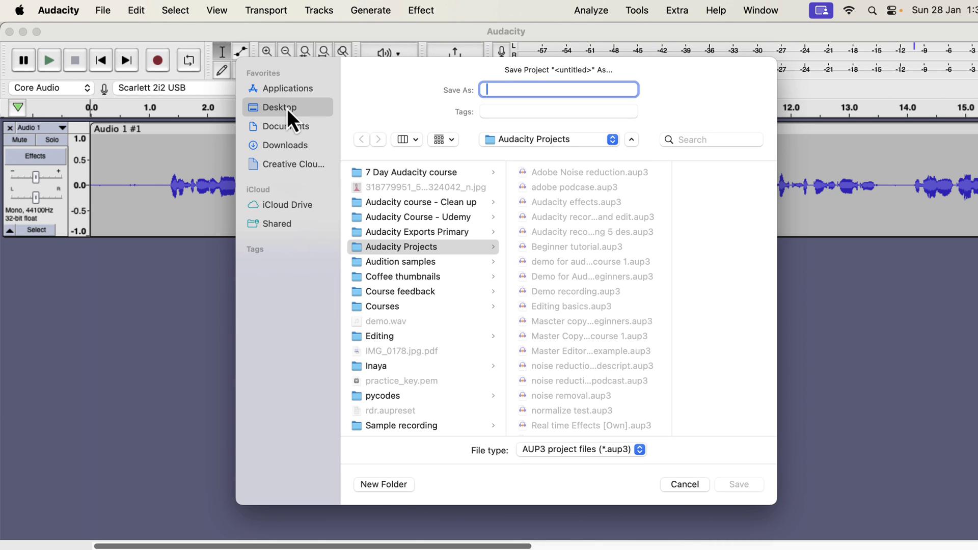
text(Demo)
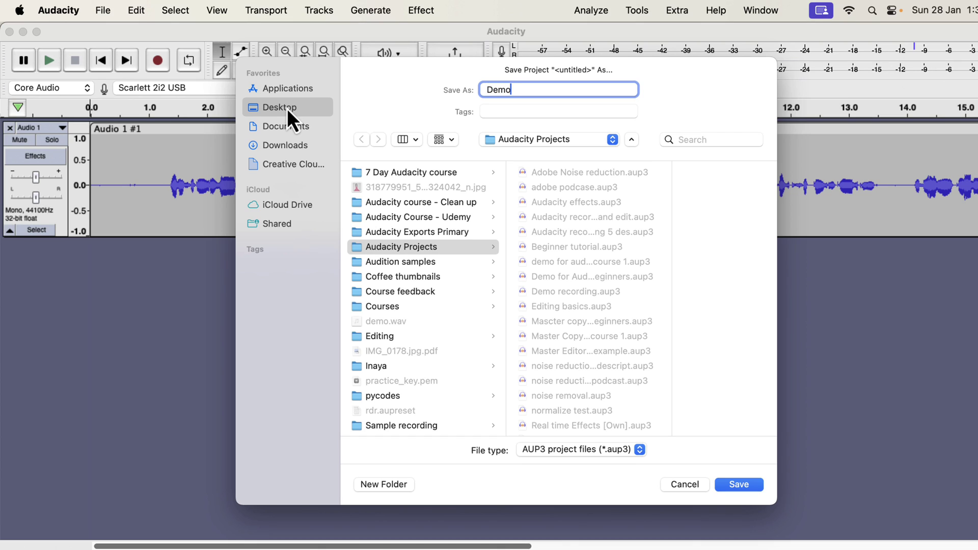
text(udacity Step bu)
key(BackSpace)
text(y Step)
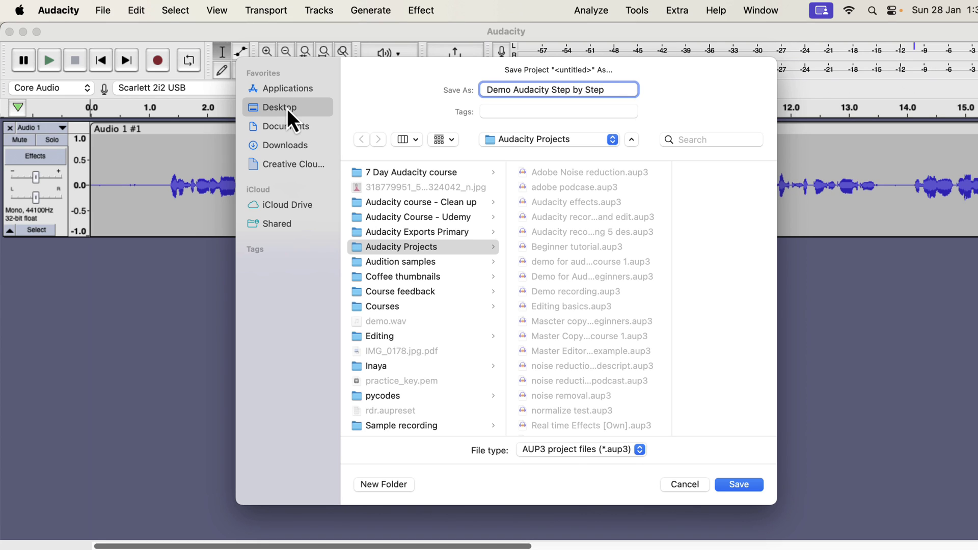
click(604, 448)
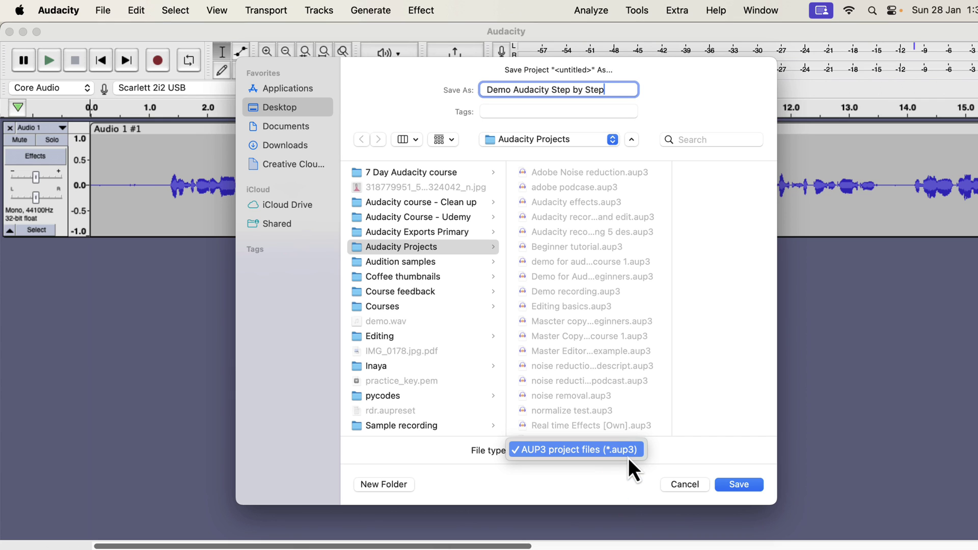
click(743, 485)
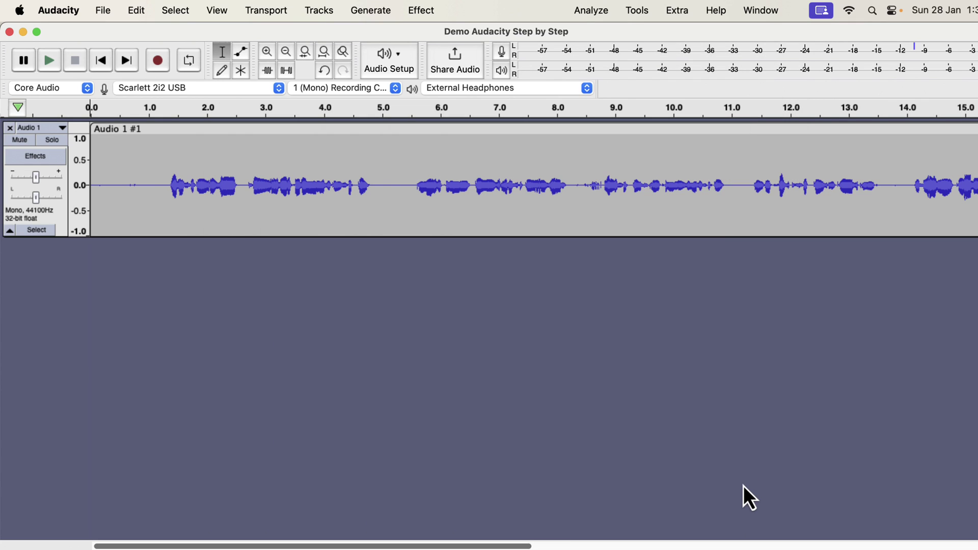
- Close the Audacity window and reopen Demo Audacity Step by Step.aup3 from Finder's Audacity Projects folder
key(super+Tab)
key(super+Tab)
key(super+Tab)
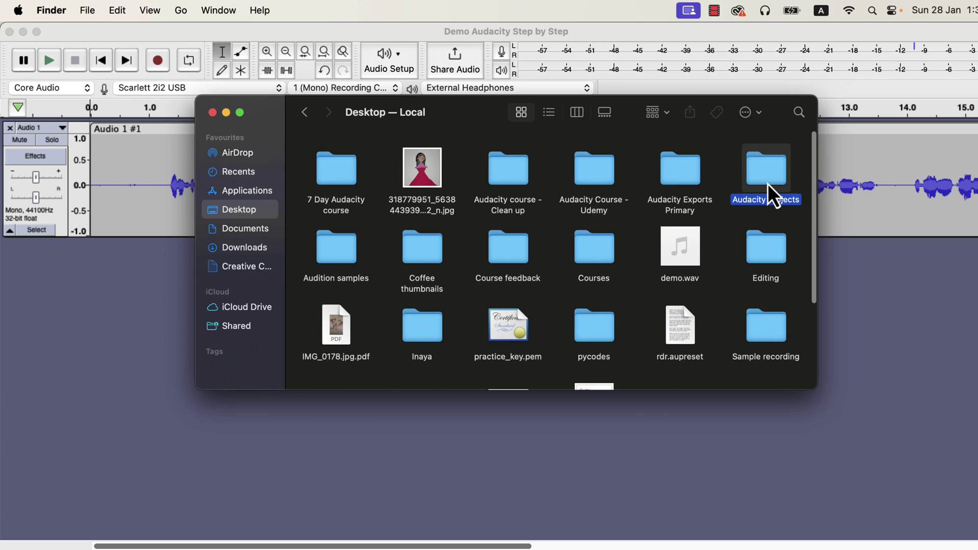
double_click(769, 184)
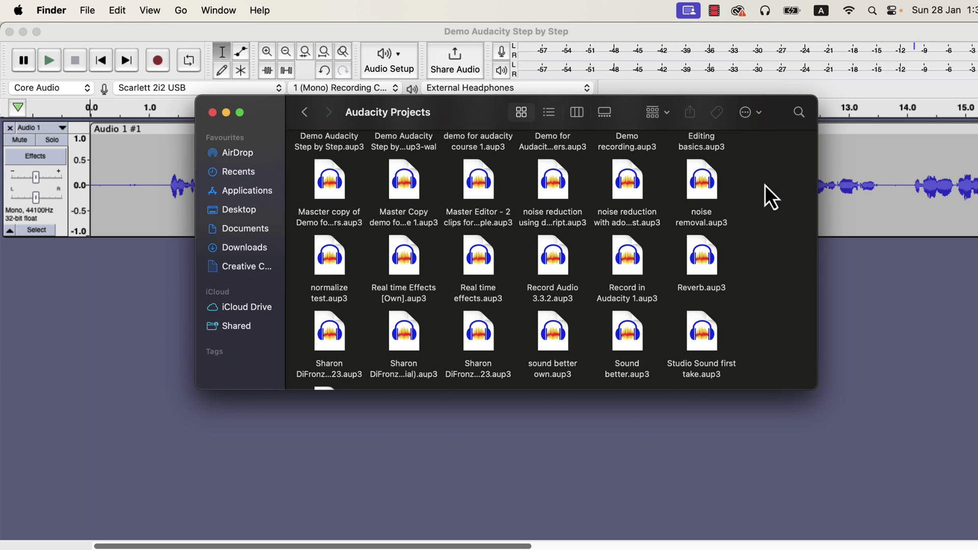
scroll(641, 246, up, 5)
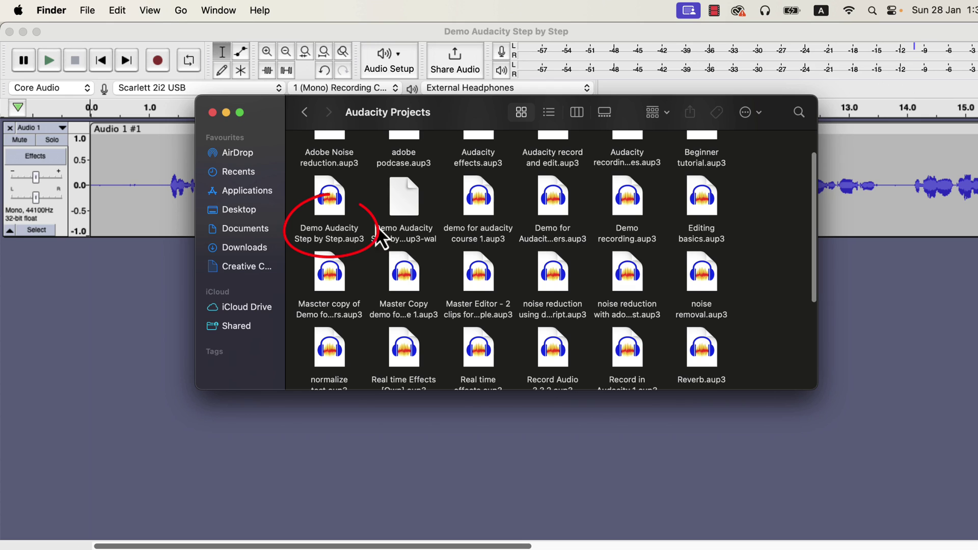
click(333, 215)
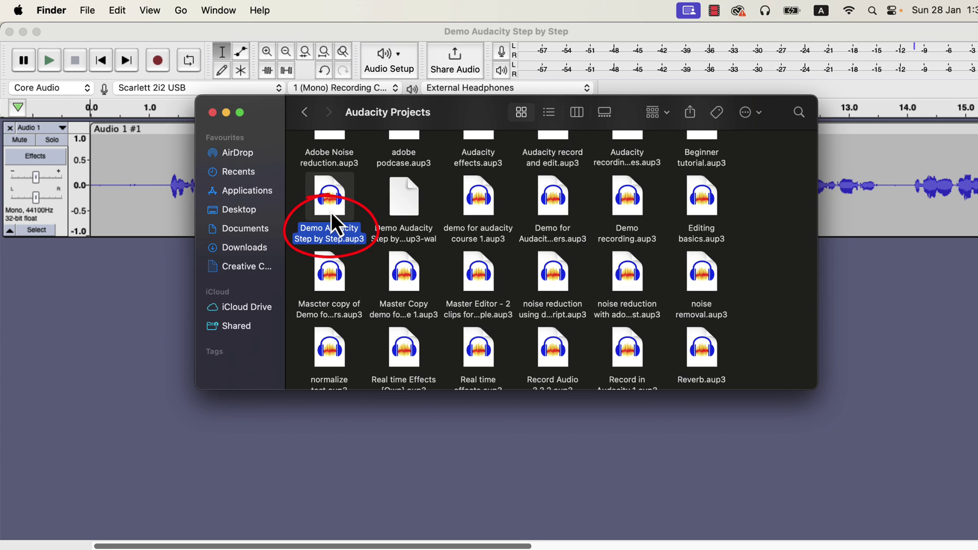
click(10, 34)
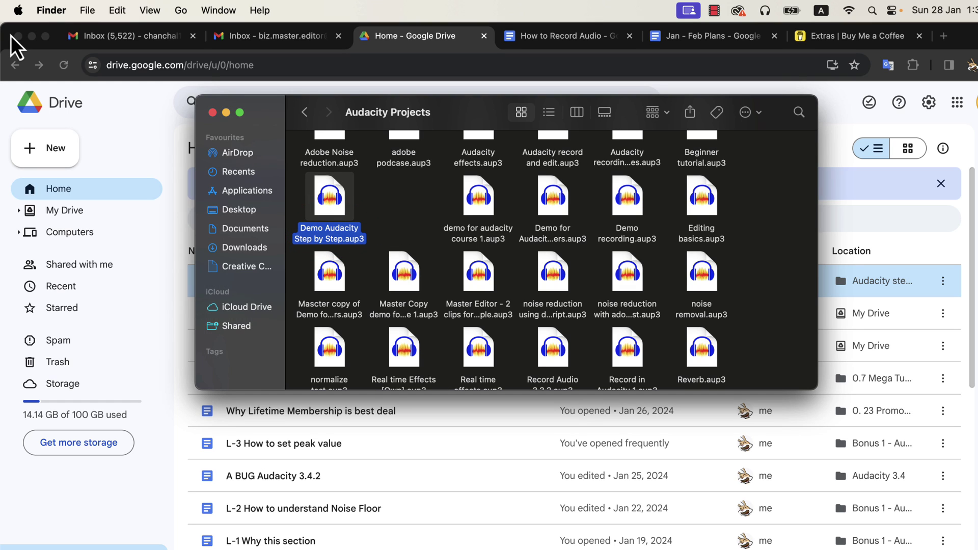
double_click(332, 206)
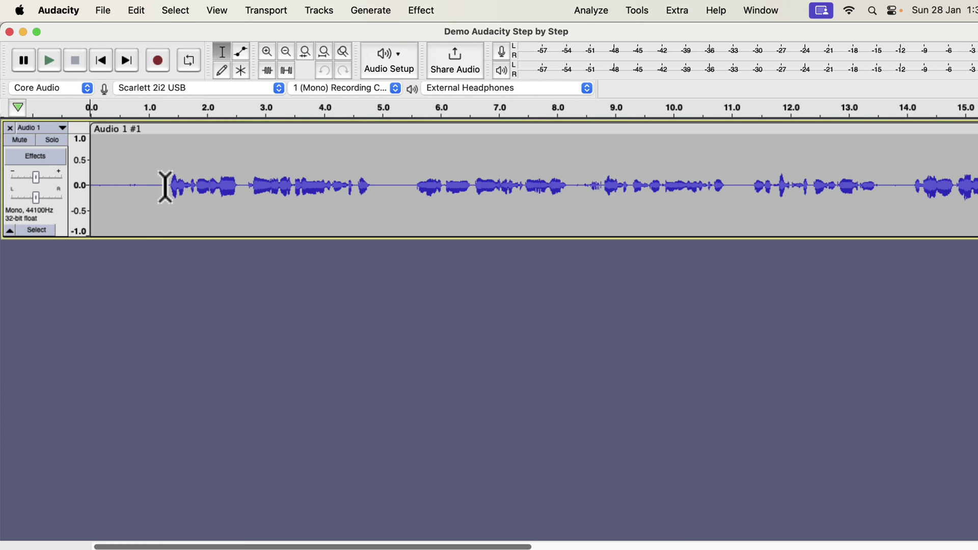
- Play the reopened recording from about the 1-second mark, then stop playback
click(145, 171)
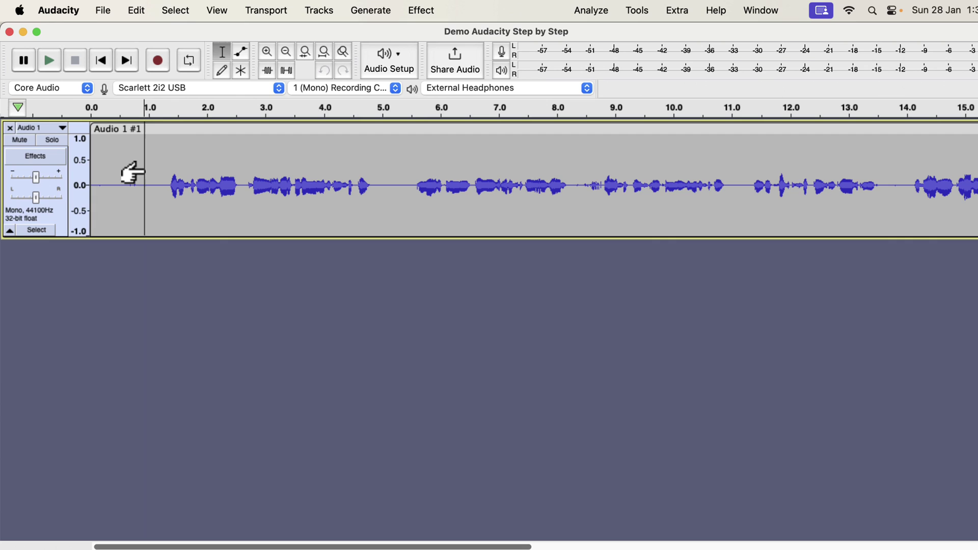
click(50, 62)
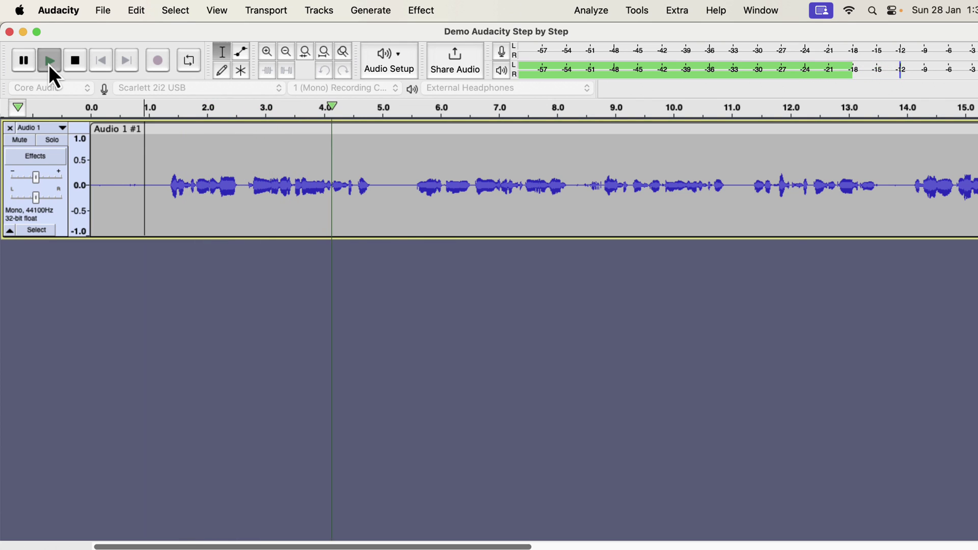
click(77, 61)
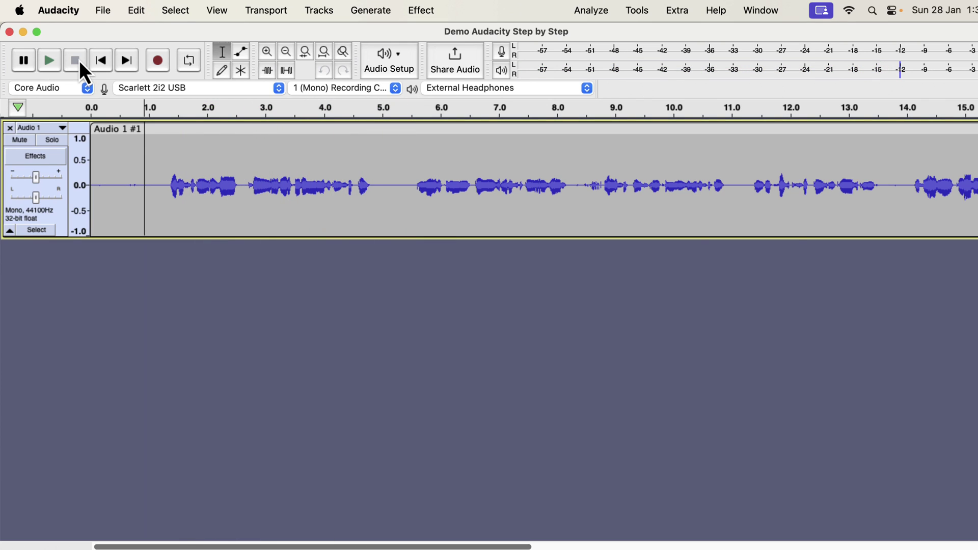